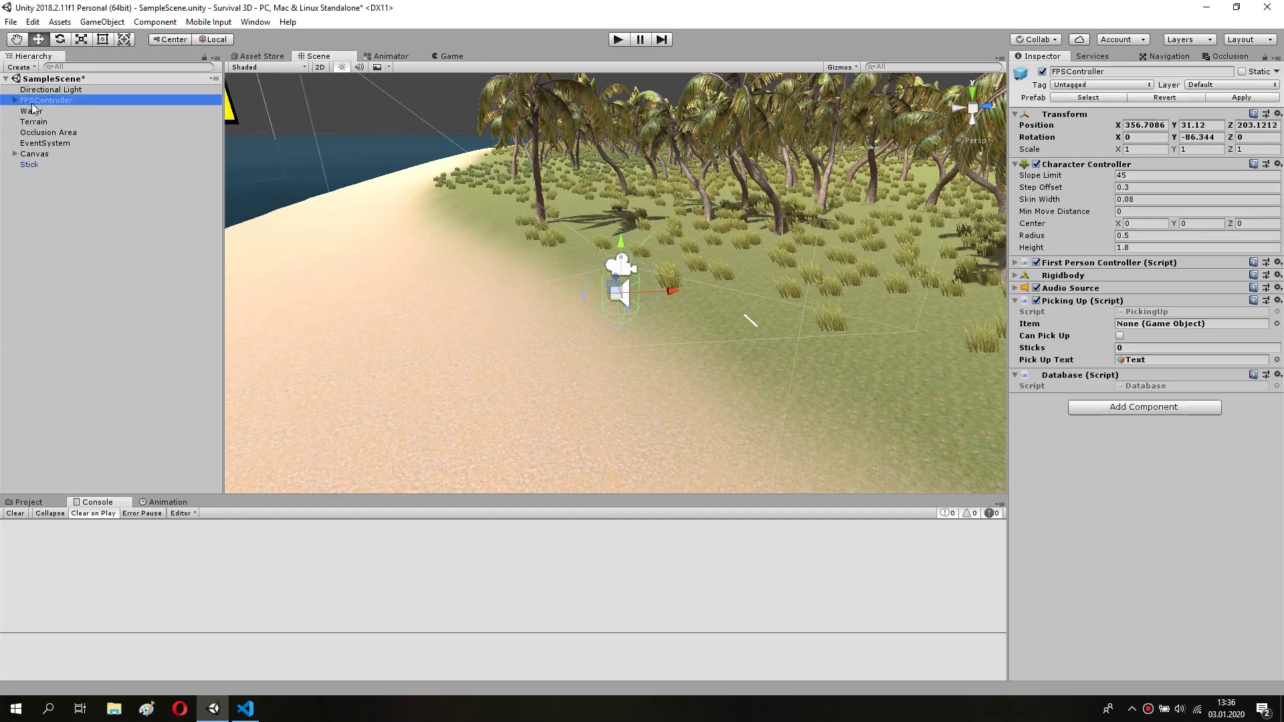
# - Add a new C# script named Inventory to the Assets folder from the Project tab
pyautogui.click(10, 503)
pyautogui.scroll(-1, 640, 629)
pyautogui.rightClick(632, 629)
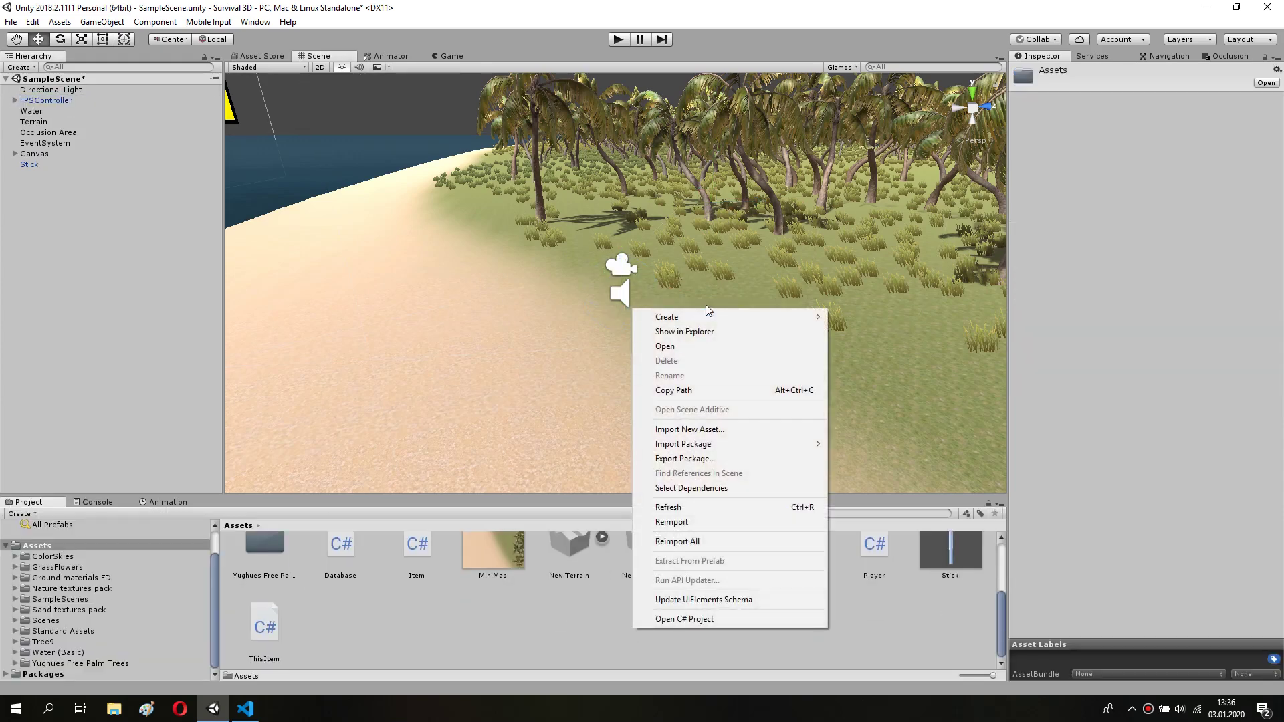
pyautogui.moveTo(704, 317)
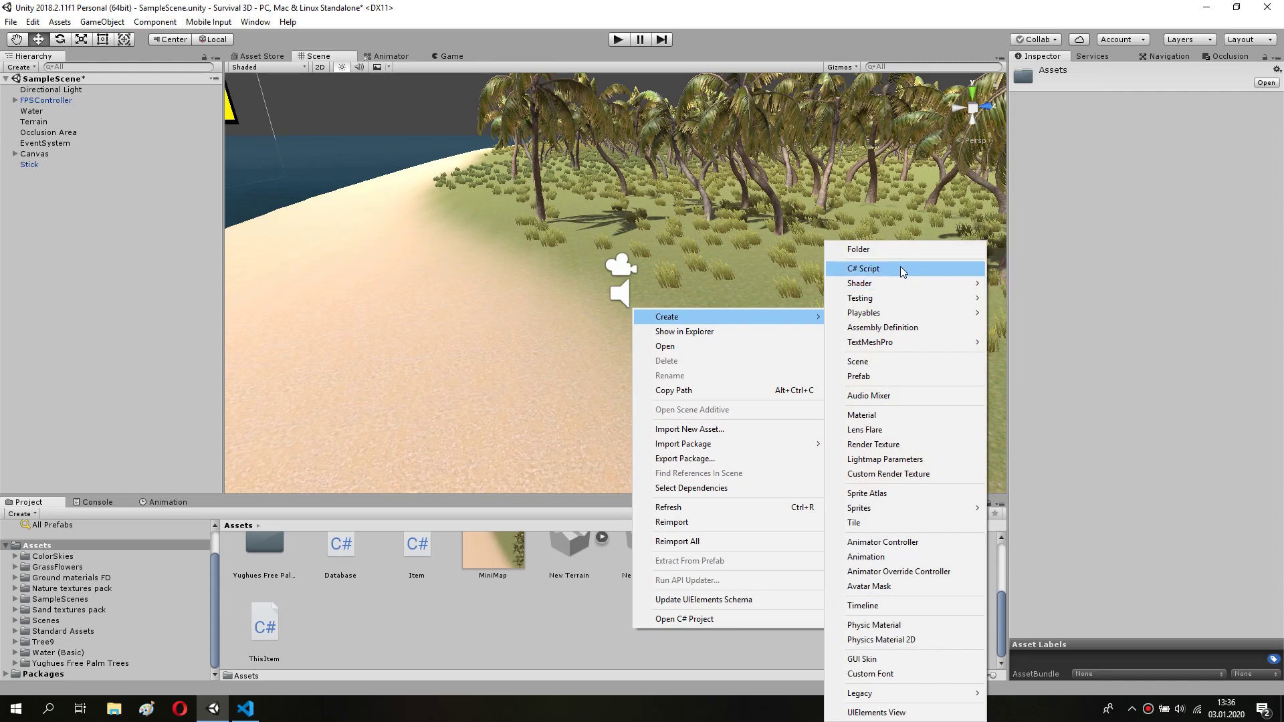
pyautogui.click(900, 269)
pyautogui.write('Inve')
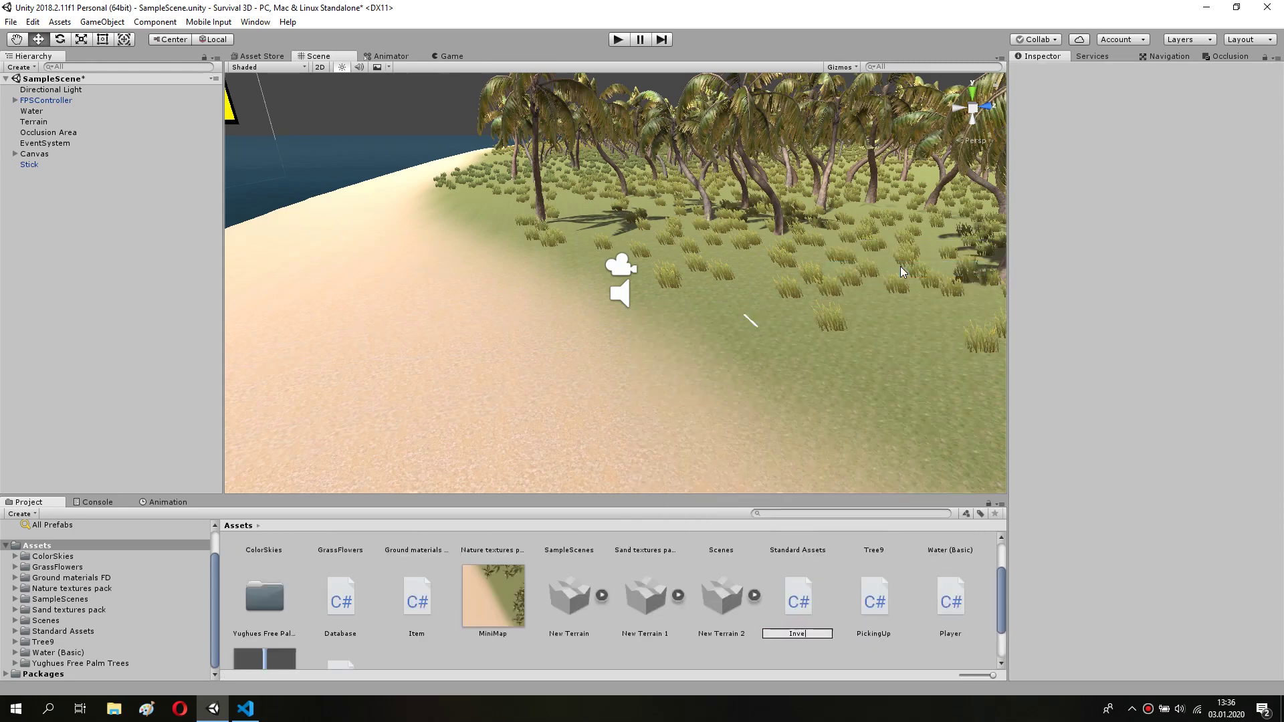
pyautogui.write('ntory')
pyautogui.press('Return')
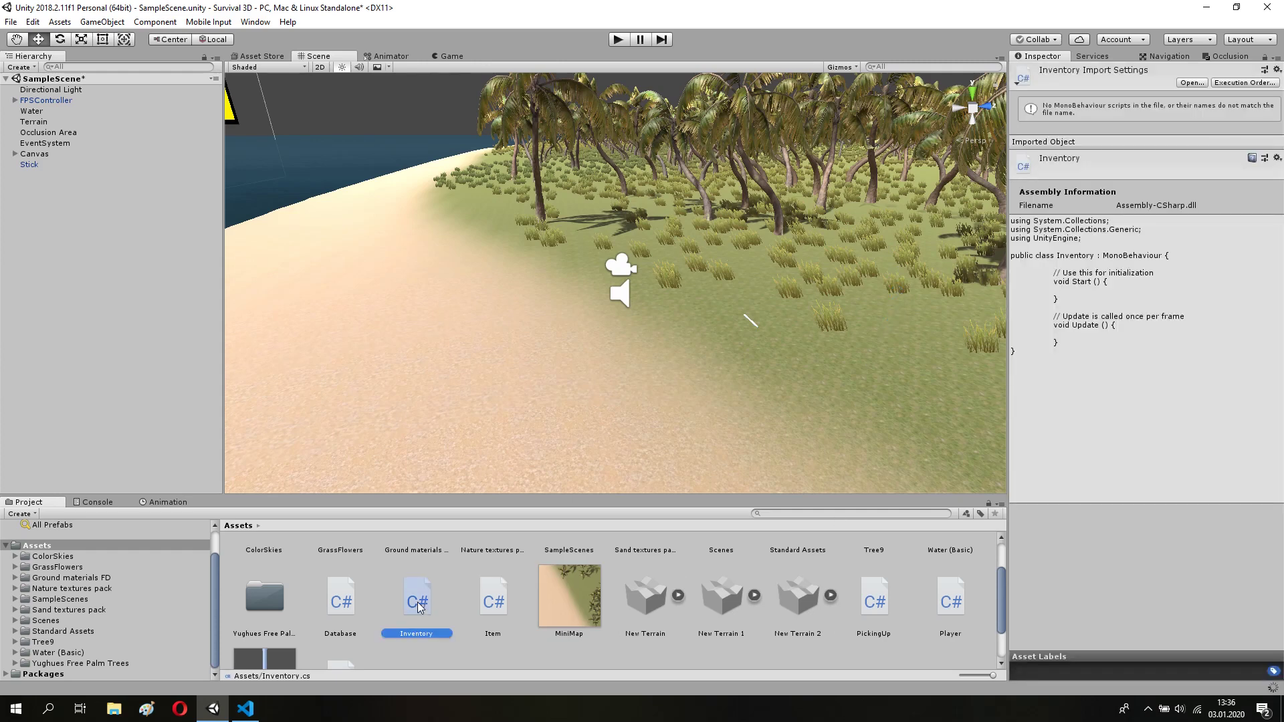
pyautogui.rightClick(417, 602)
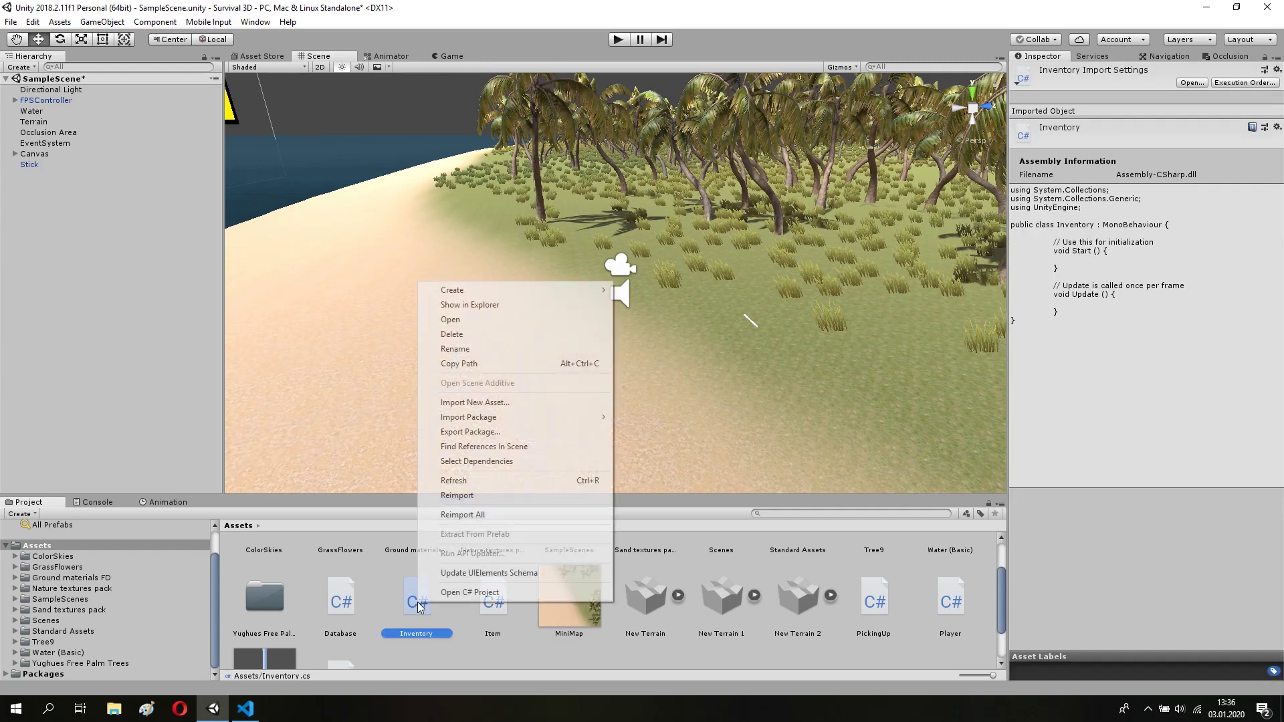
# - Open Inventory.cs in Visual Studio Code from File Explorer, then bring up ThisItem.cs
pyautogui.click(443, 300)
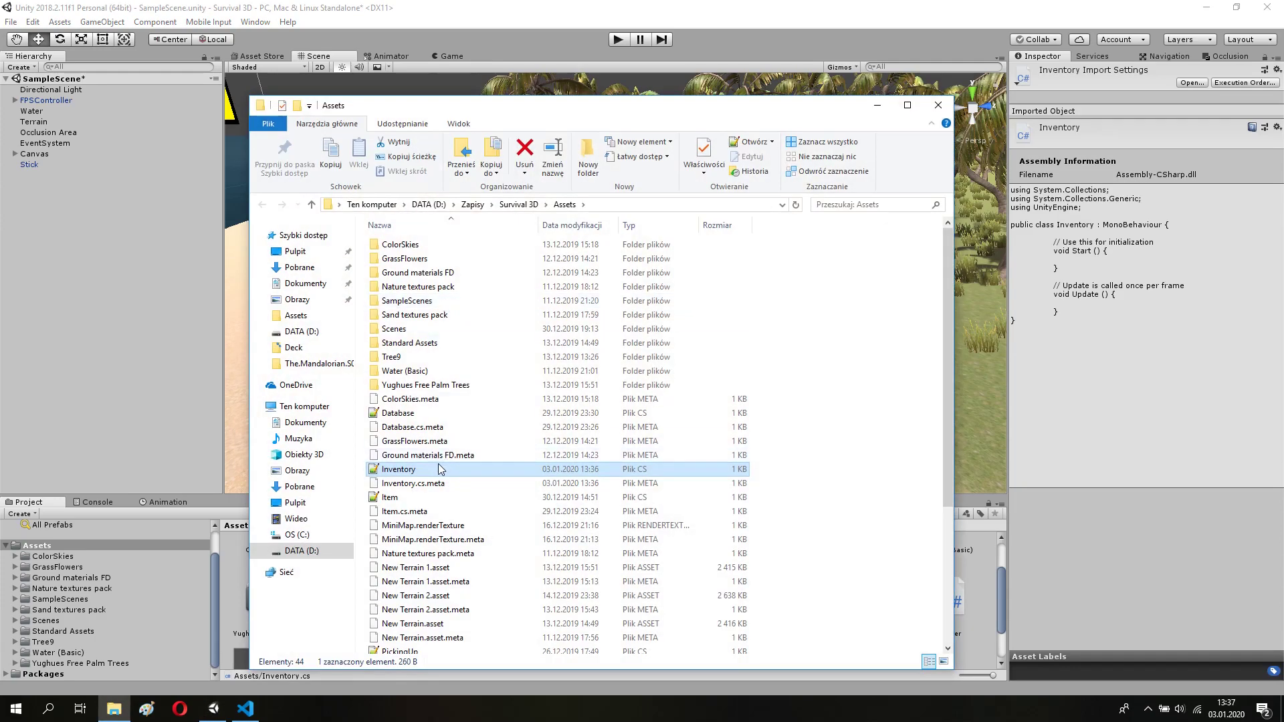
pyautogui.rightClick(438, 468)
pyautogui.click(483, 202)
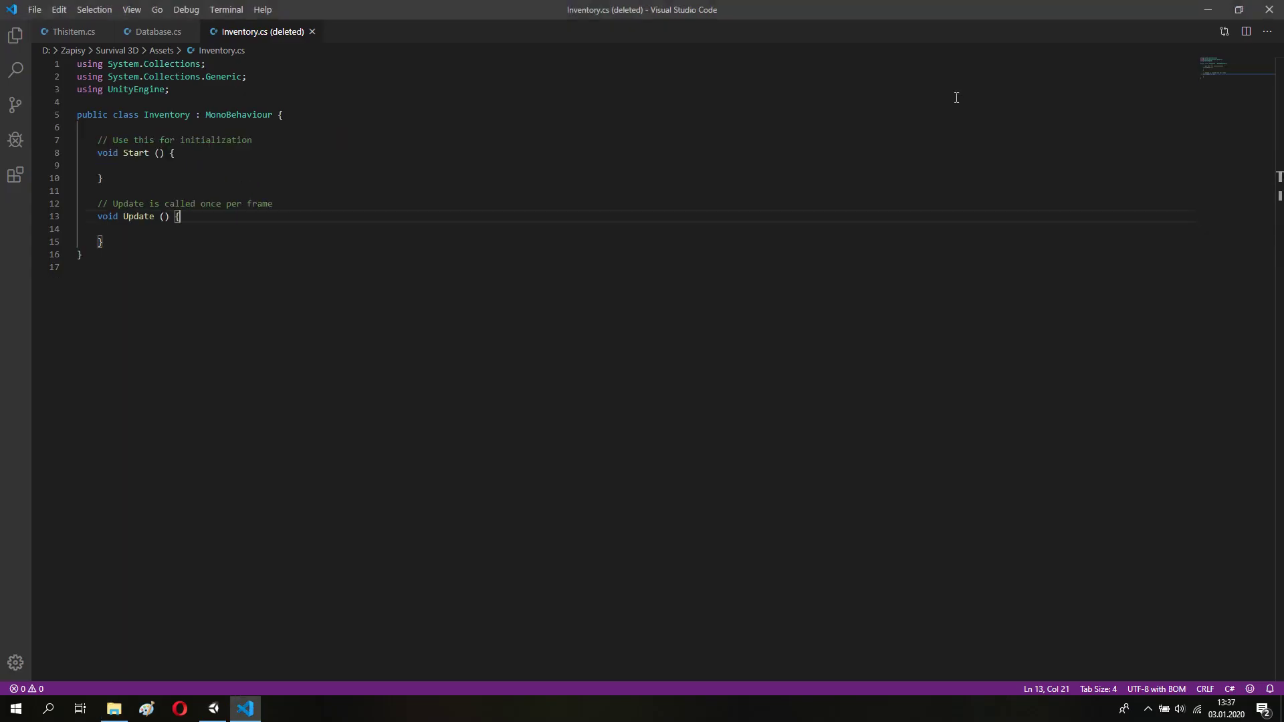
pyautogui.hotkey('alt', 'Tab')
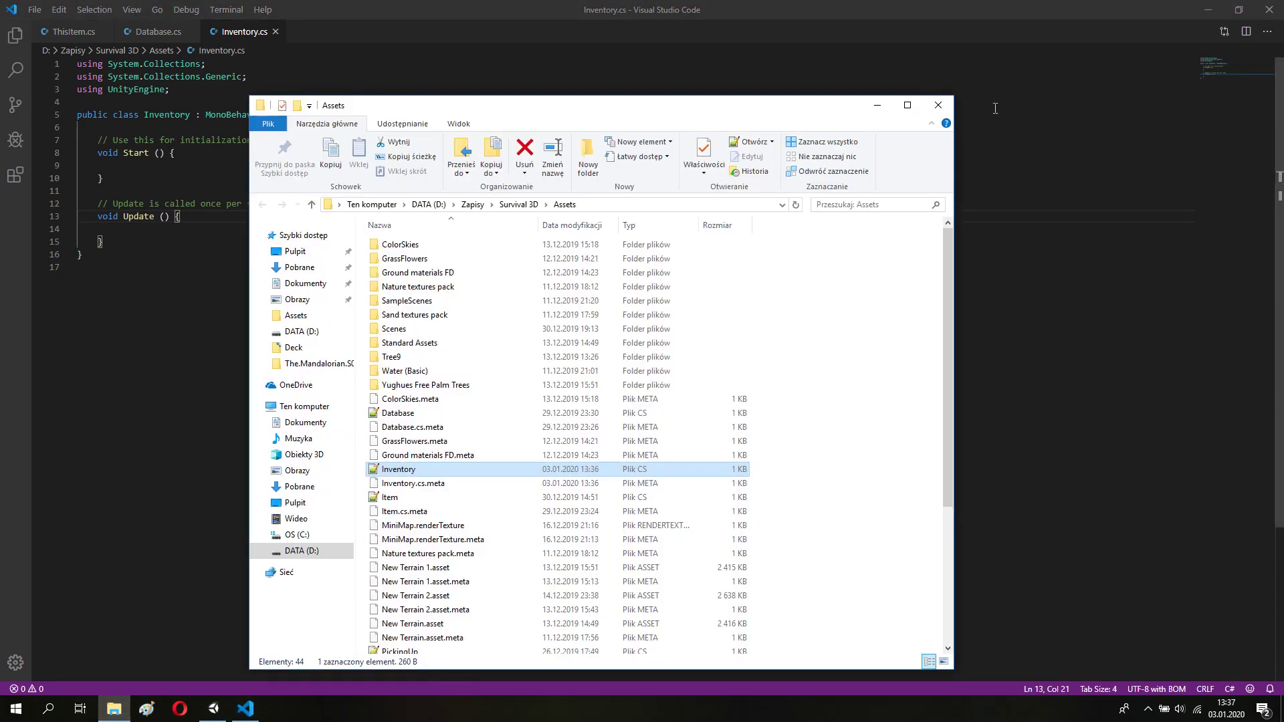
pyautogui.hotkey('alt', 'Tab')
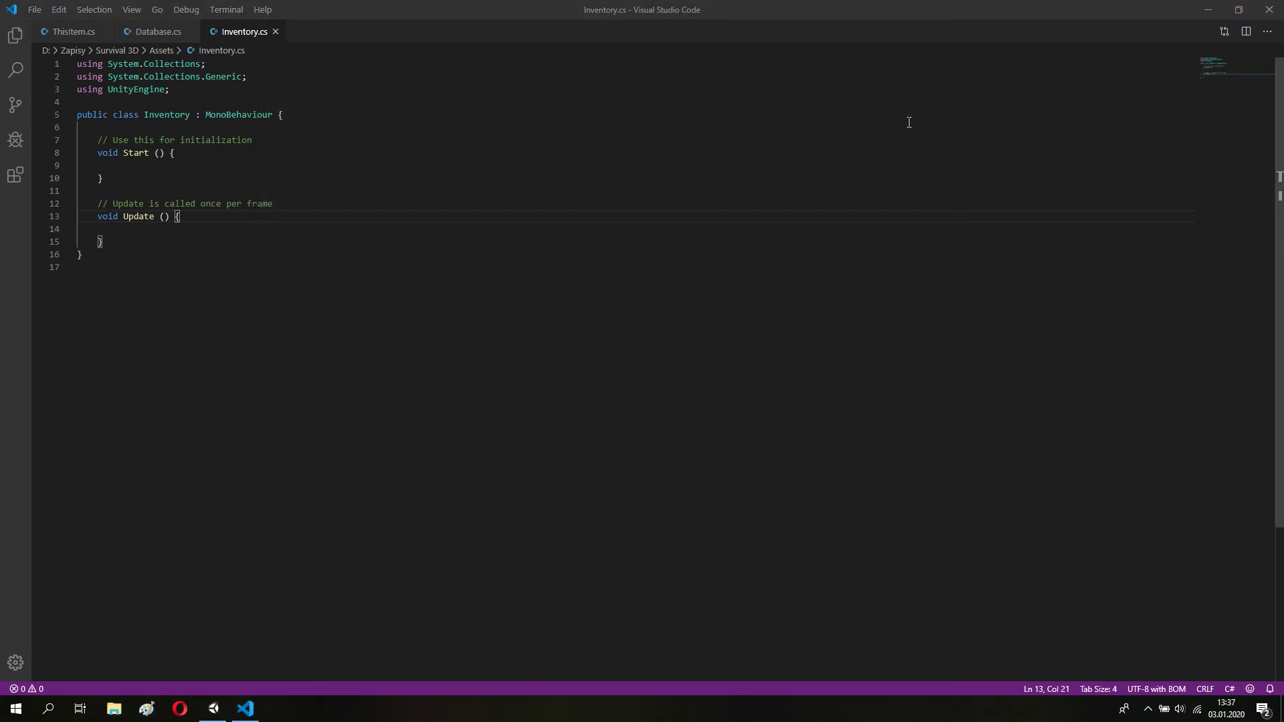
pyautogui.click(79, 33)
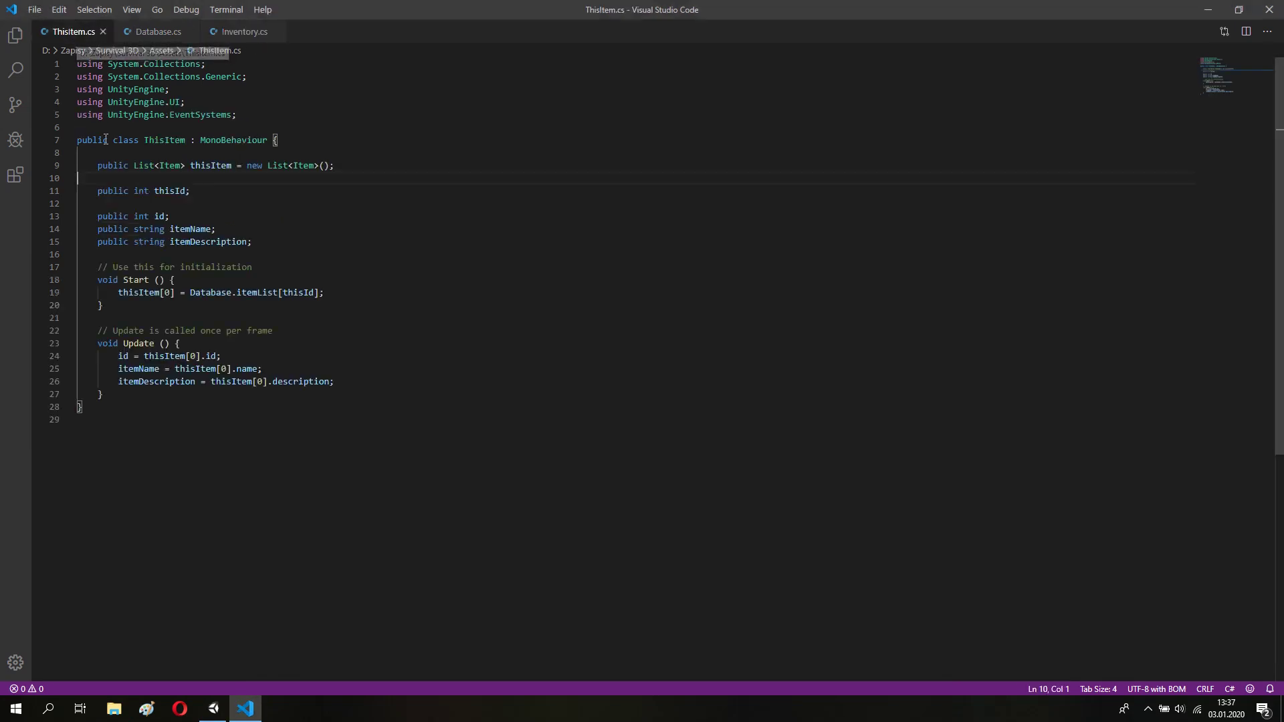
# - Copy the List<Item> declaration from ThisItem.cs into Inventory.cs and rename it yourInventory
pyautogui.moveTo(77, 140); pyautogui.dragTo(336, 165)
pyautogui.hotkey('ctrl', 'c')
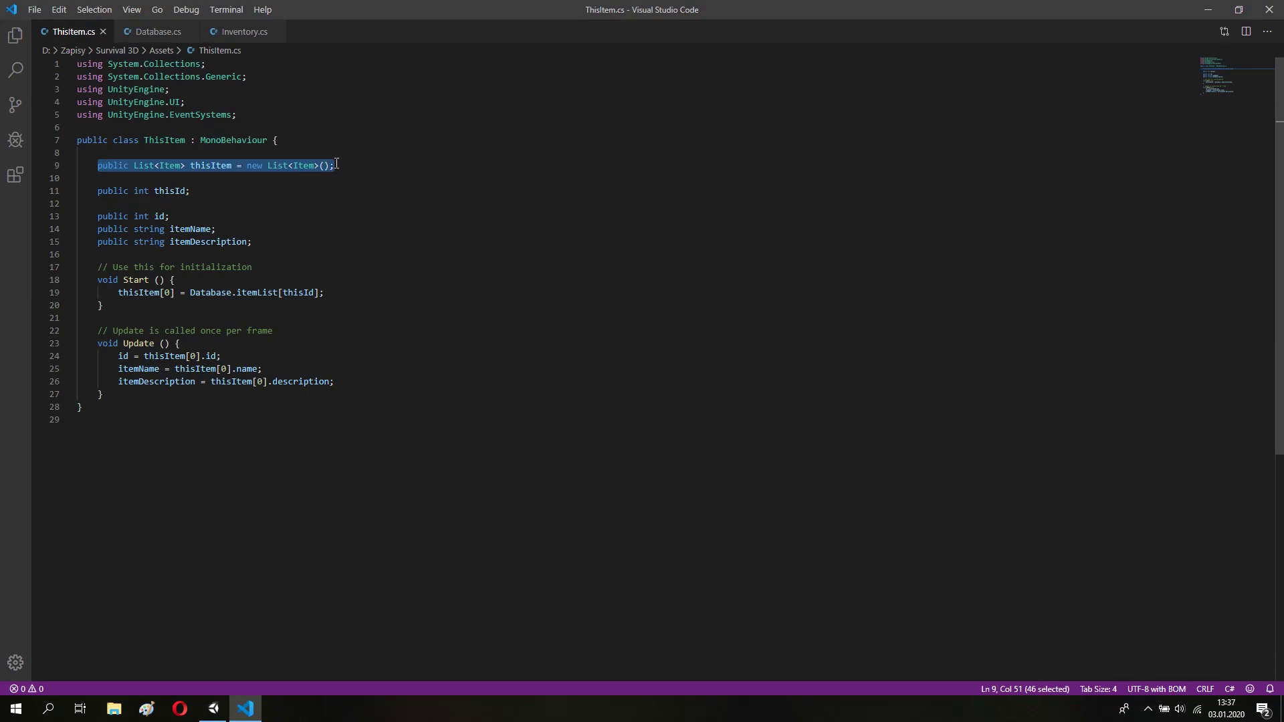
pyautogui.click(240, 32)
pyautogui.click(303, 115)
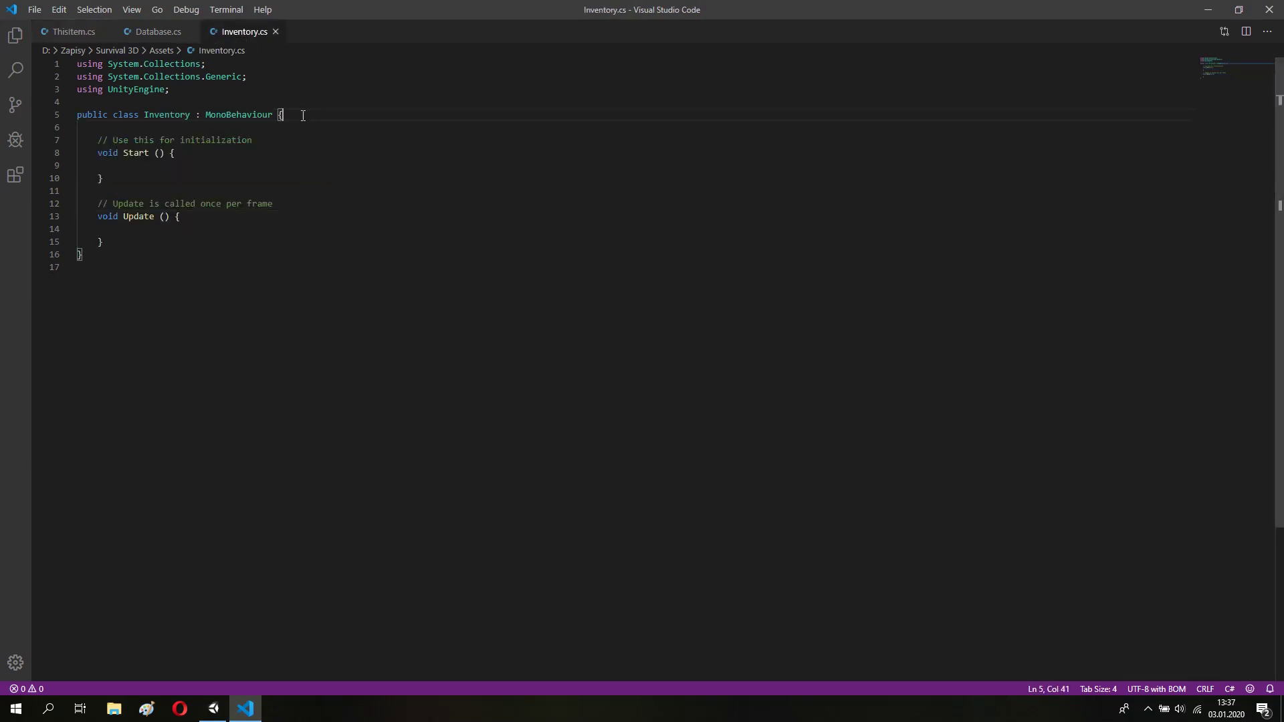
pyautogui.press('Return')
pyautogui.press('Return')
pyautogui.hotkey('ctrl', 'v')
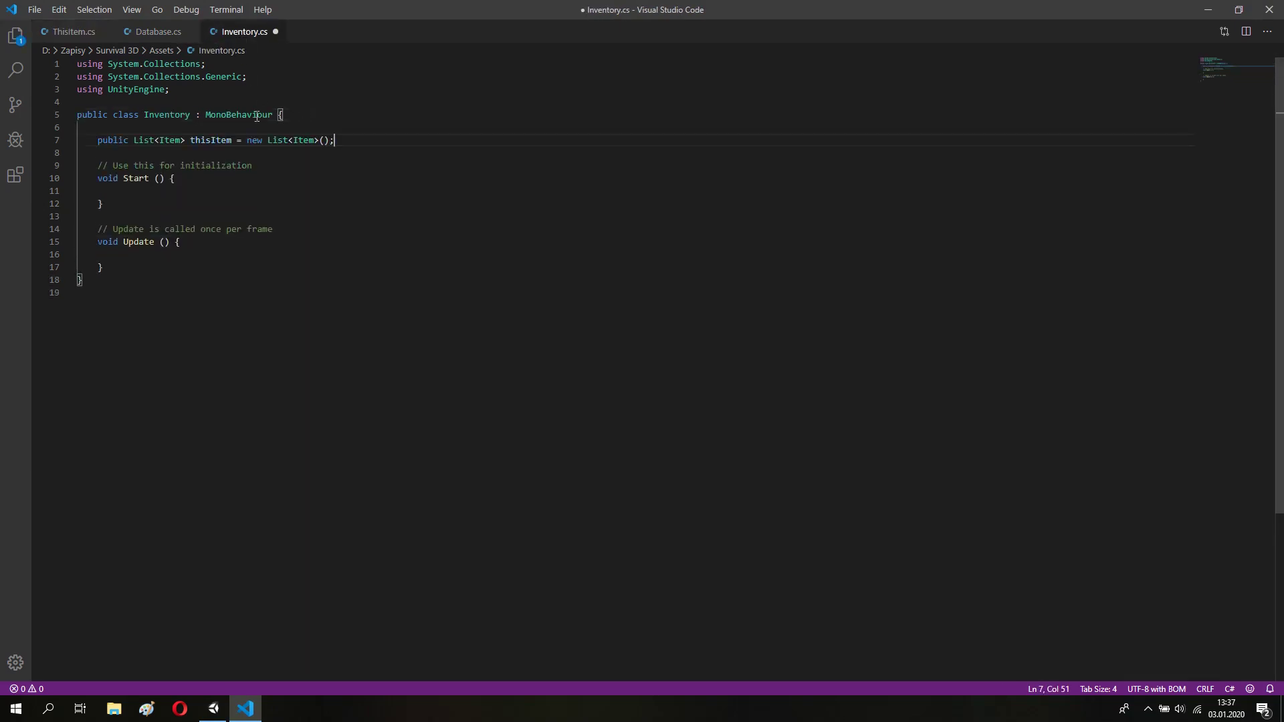
pyautogui.doubleClick(227, 140)
pyautogui.click(215, 140)
pyautogui.moveTo(233, 142); pyautogui.dragTo(192, 144)
pyautogui.write('Your')
pyautogui.press('BackSpace')
pyautogui.press('BackSpace')
pyautogui.press('BackSpace')
pyautogui.press('BackSpace')
pyautogui.write('yourInventory')
# - Add a public int slotsNumber field, save Inventory.cs, and minimize the editor
pyautogui.press('Return')
pyautogui.press('Return')
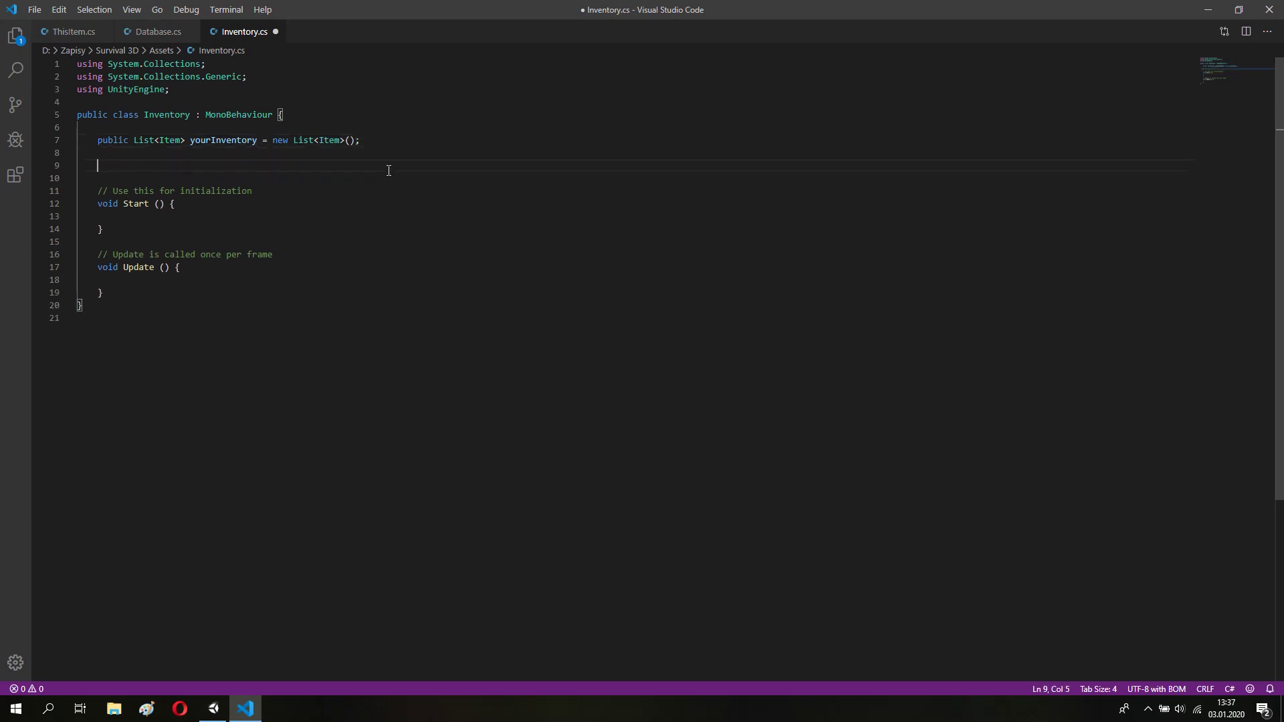
pyautogui.write('public int ')
pyautogui.write('slotsN')
pyautogui.write('umber;')
pyautogui.hotkey('ctrl', 's')
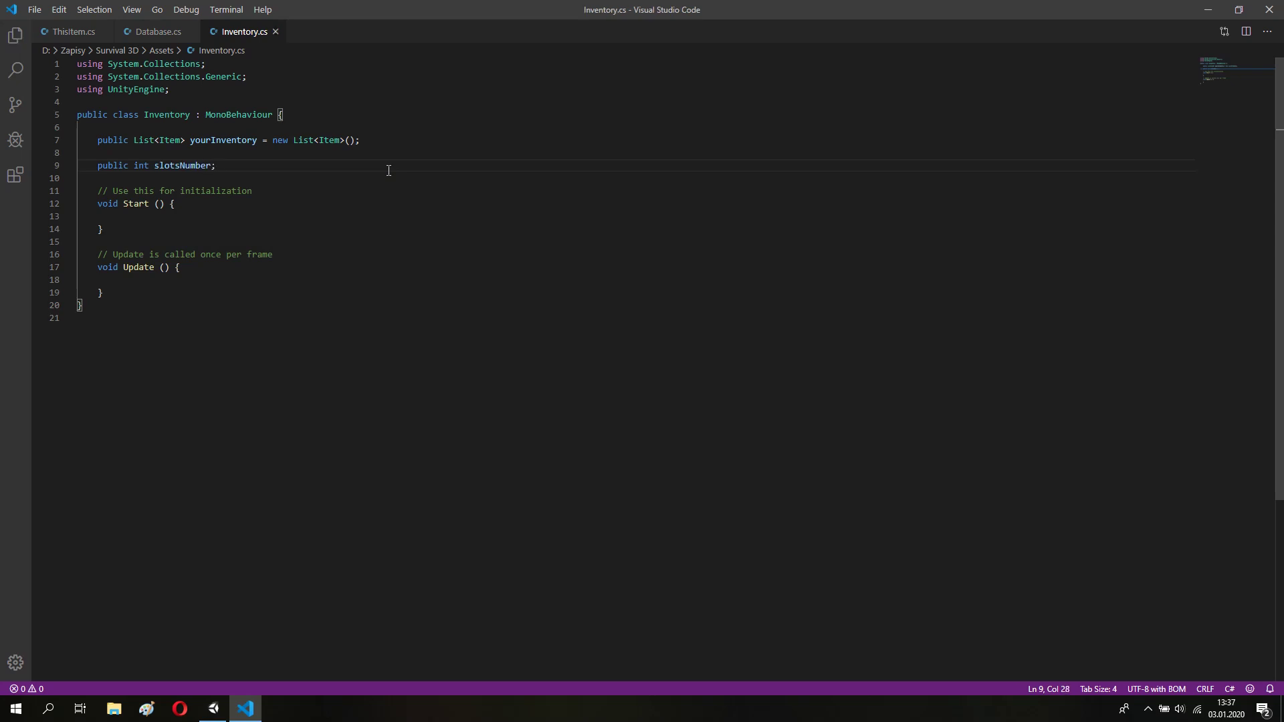
pyautogui.click(240, 167)
pyautogui.click(1198, 10)
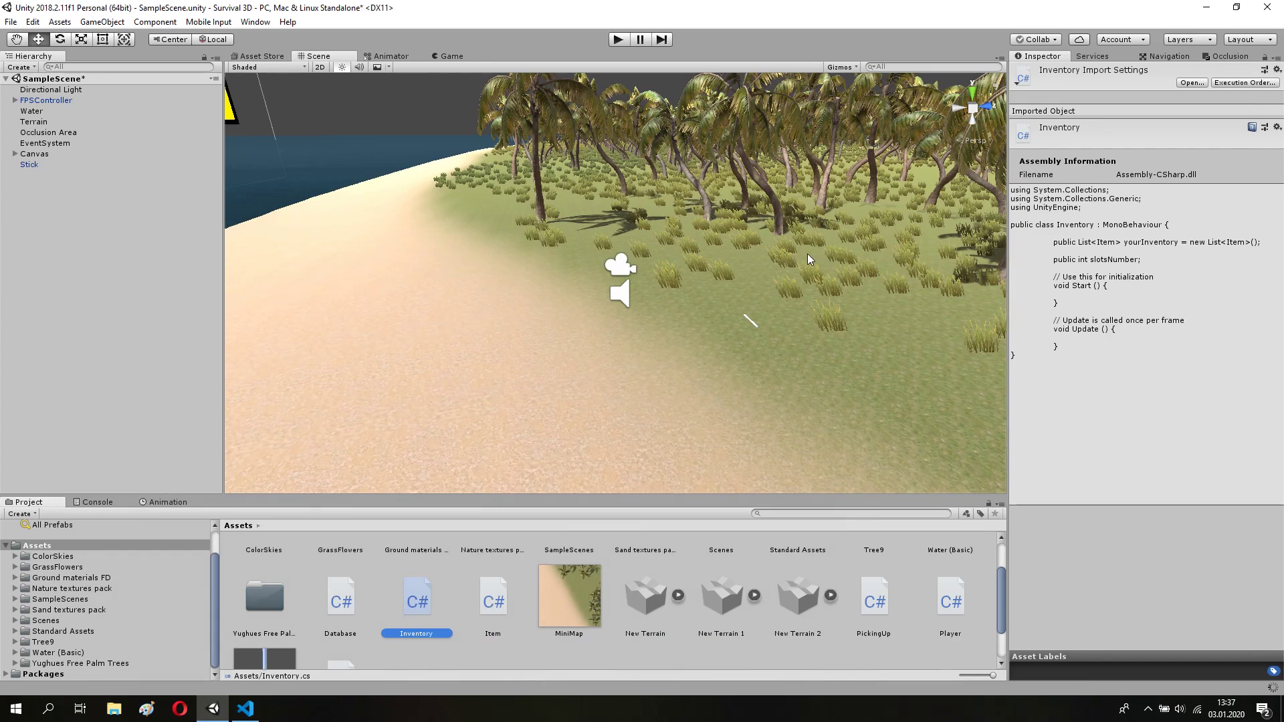
# - Attach the Inventory script to FPSController in the Inspector
pyautogui.click(93, 503)
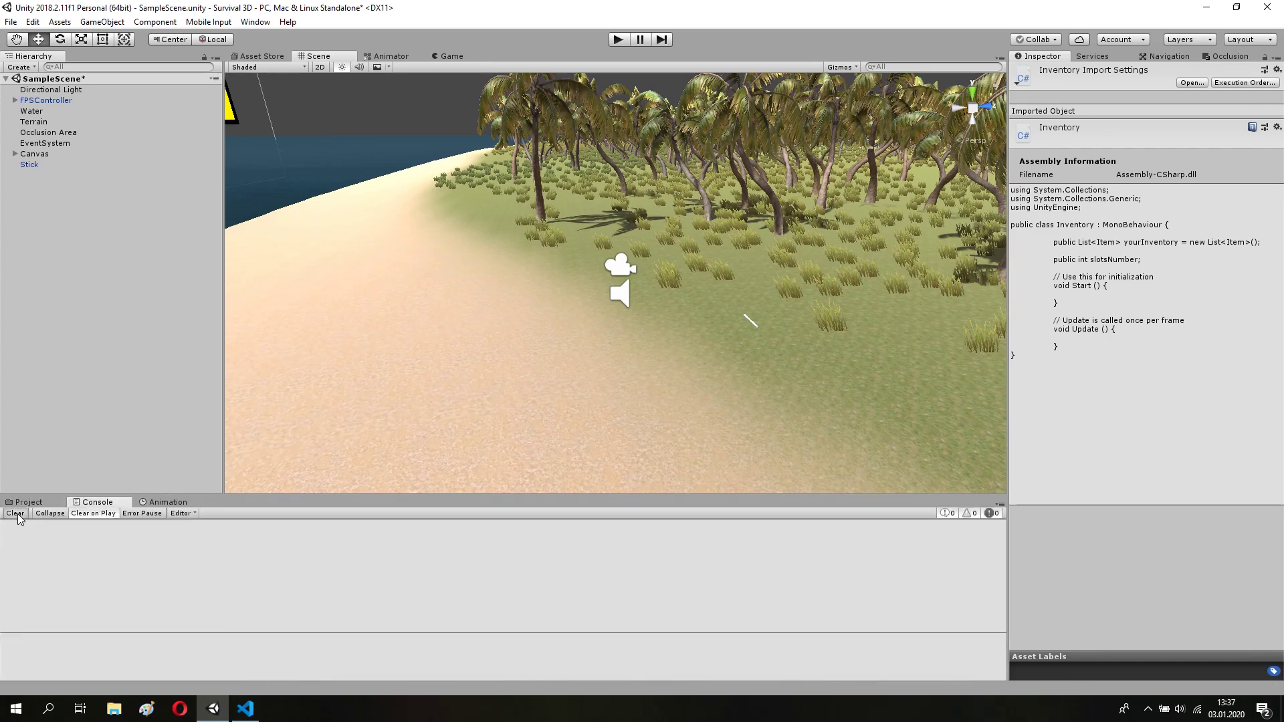
pyautogui.click(27, 502)
pyautogui.click(38, 101)
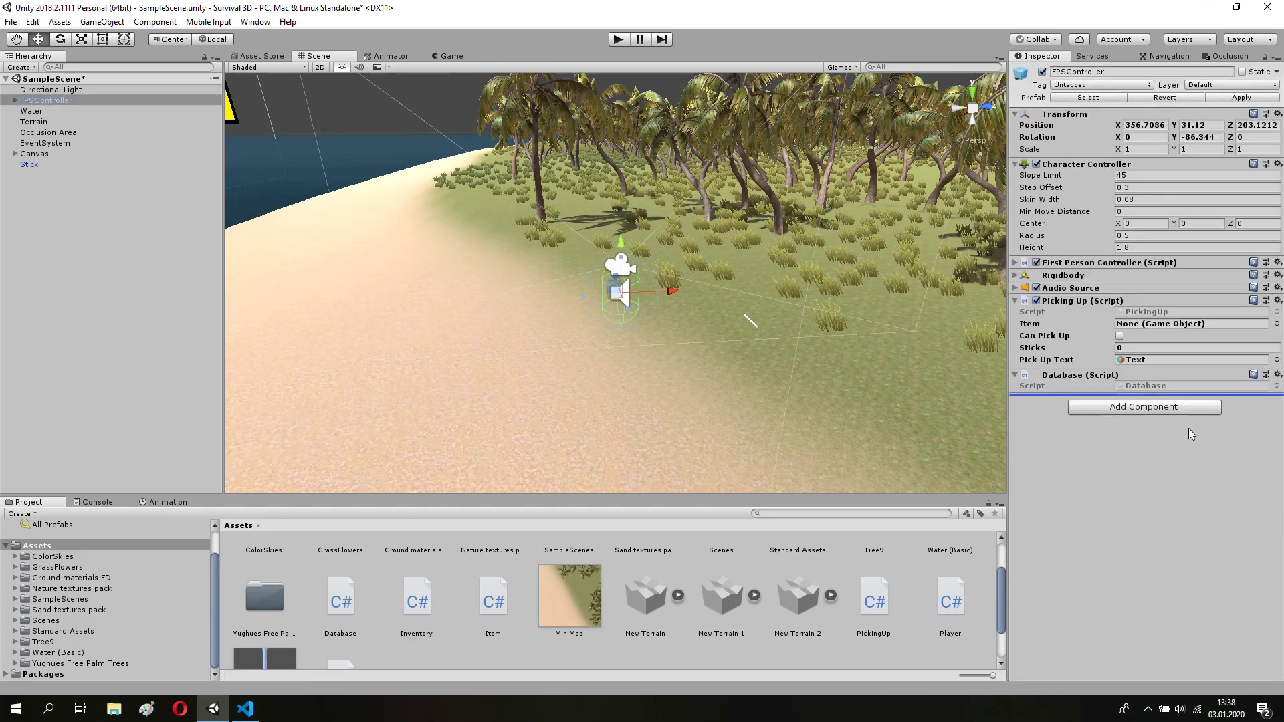
pyautogui.moveTo(415, 618); pyautogui.dragTo(1177, 426)
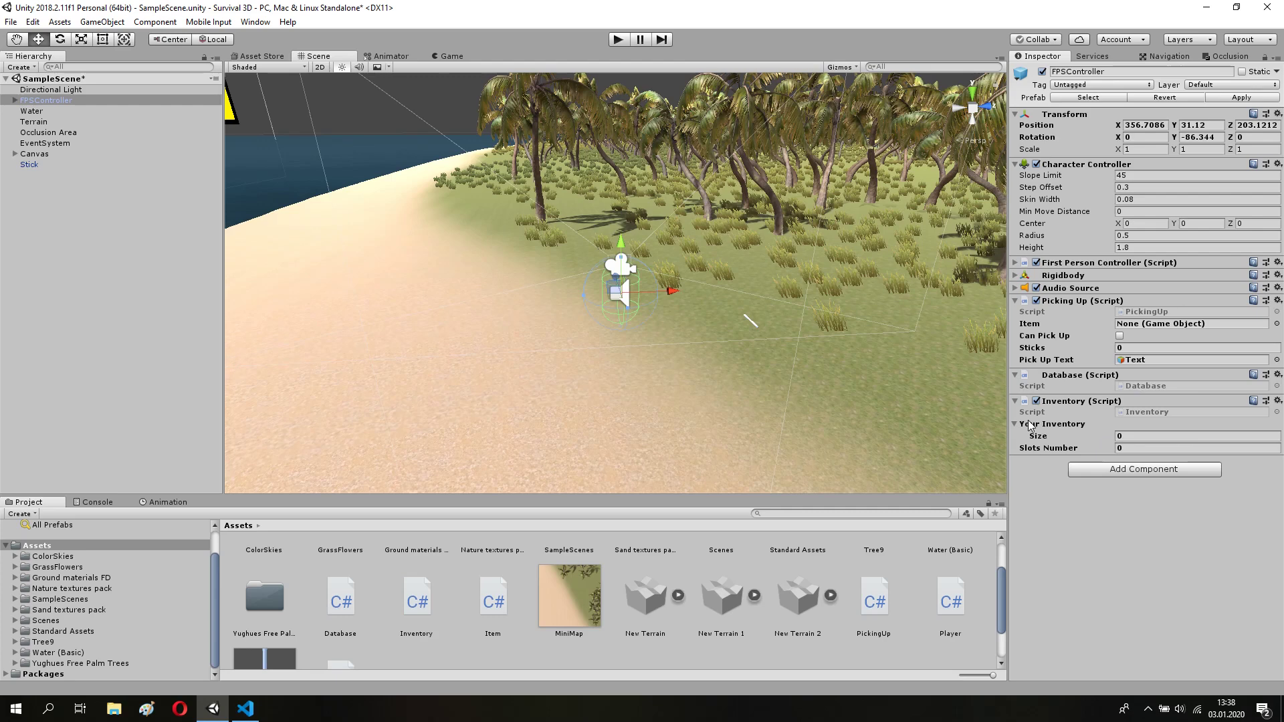
# - Set the Your Inventory list size to 10 and begin editing Slots Number
pyautogui.click(1133, 435)
pyautogui.write('10')
pyautogui.press('Return')
pyautogui.click(1137, 640)
pyautogui.write('1')
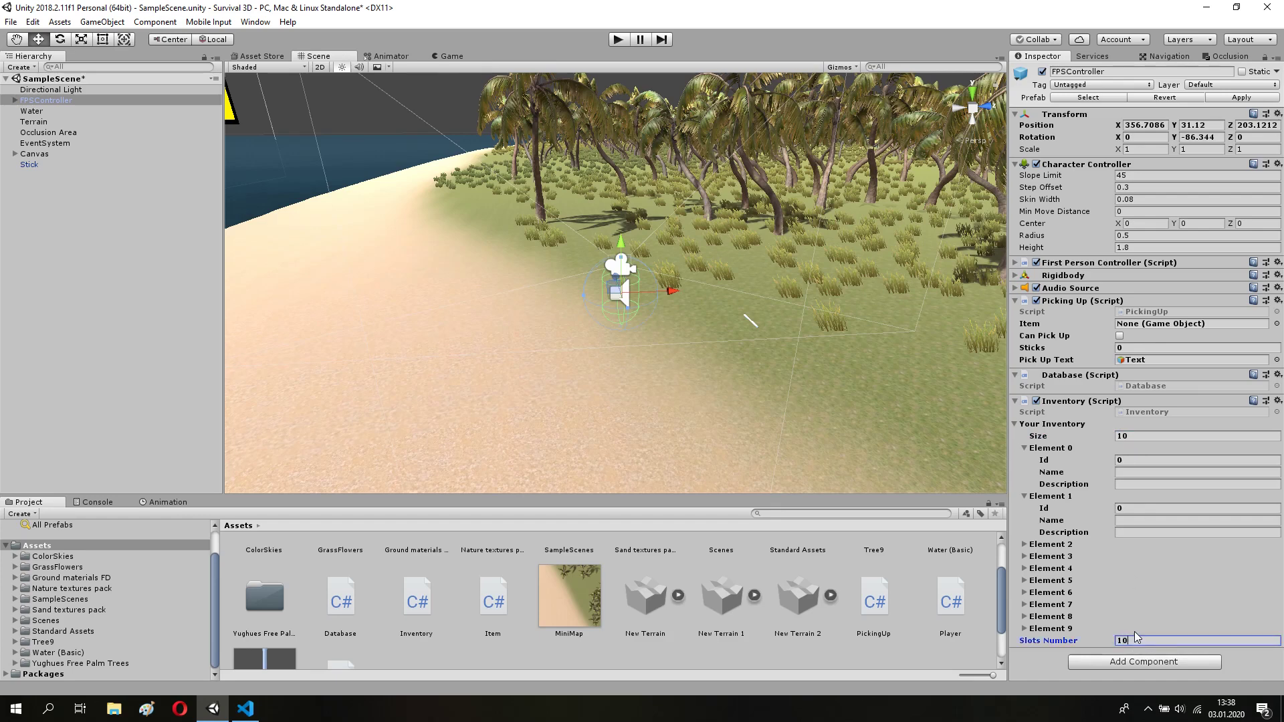
# - Toggle the Inventory list's Element foldouts, opening Elements 2, 9 and 0
pyautogui.click(1024, 544)
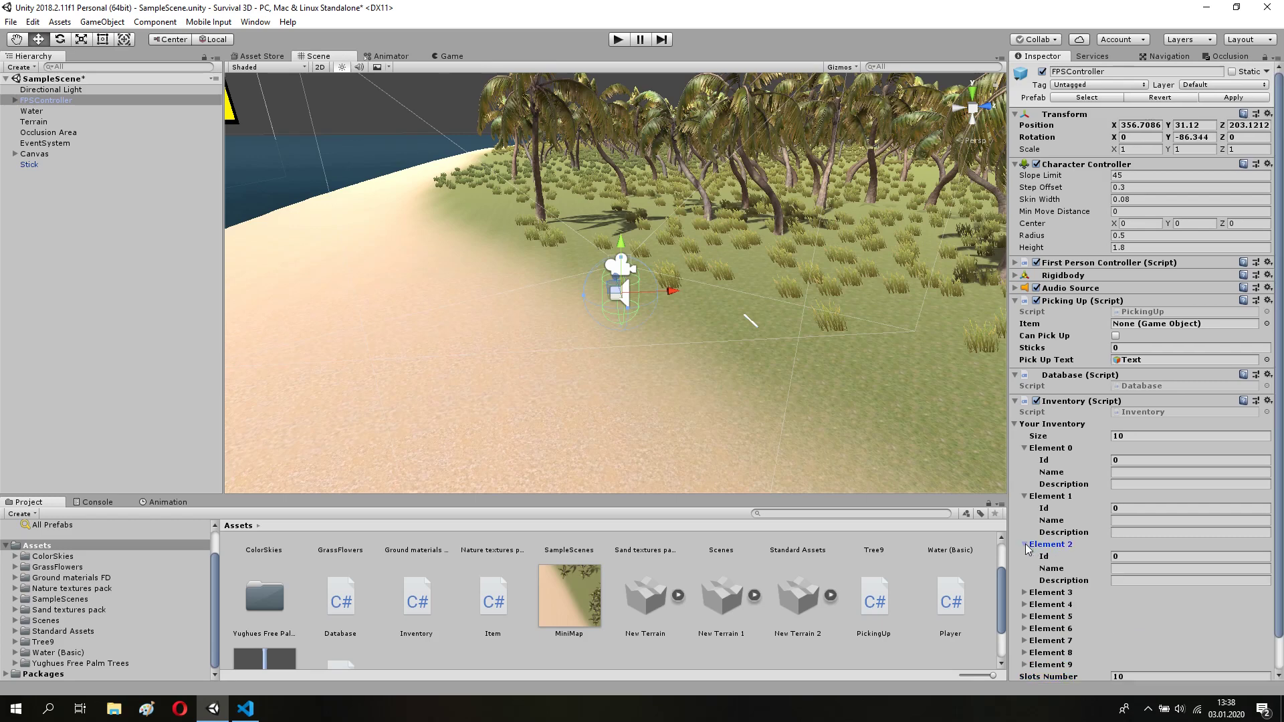
pyautogui.click(1024, 496)
pyautogui.click(1023, 448)
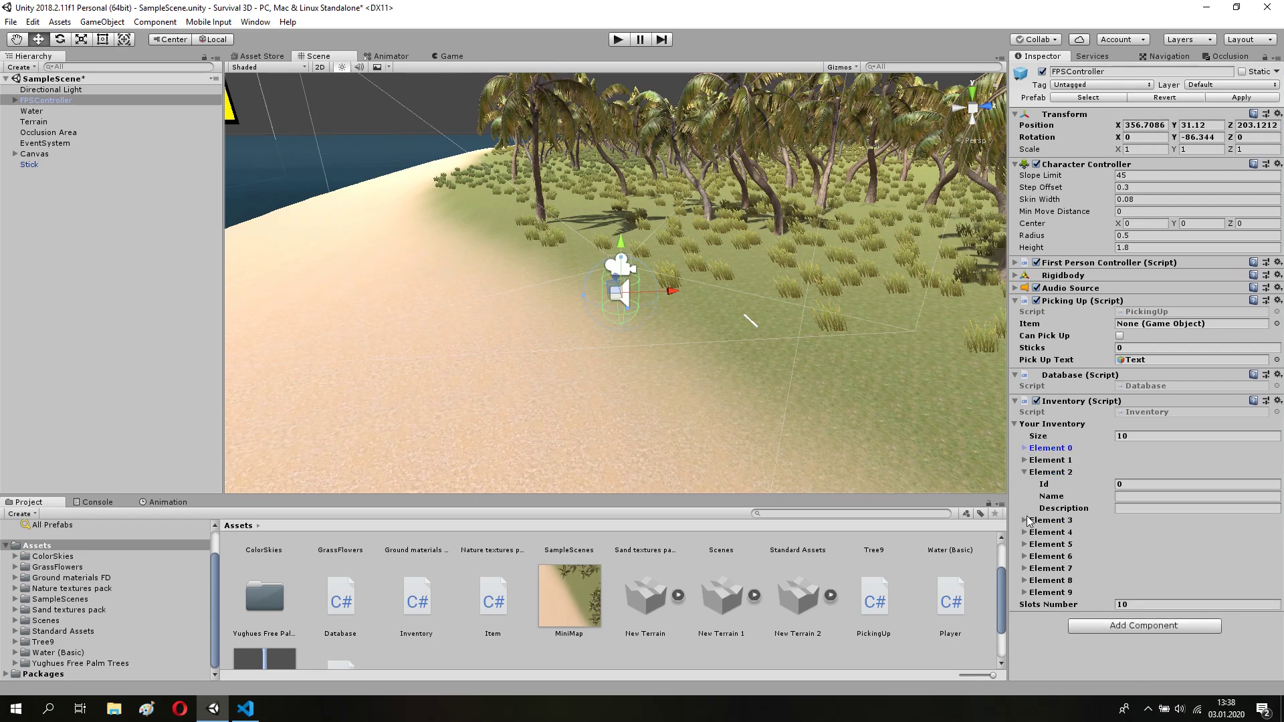
pyautogui.click(1026, 473)
pyautogui.click(1025, 473)
pyautogui.click(1040, 557)
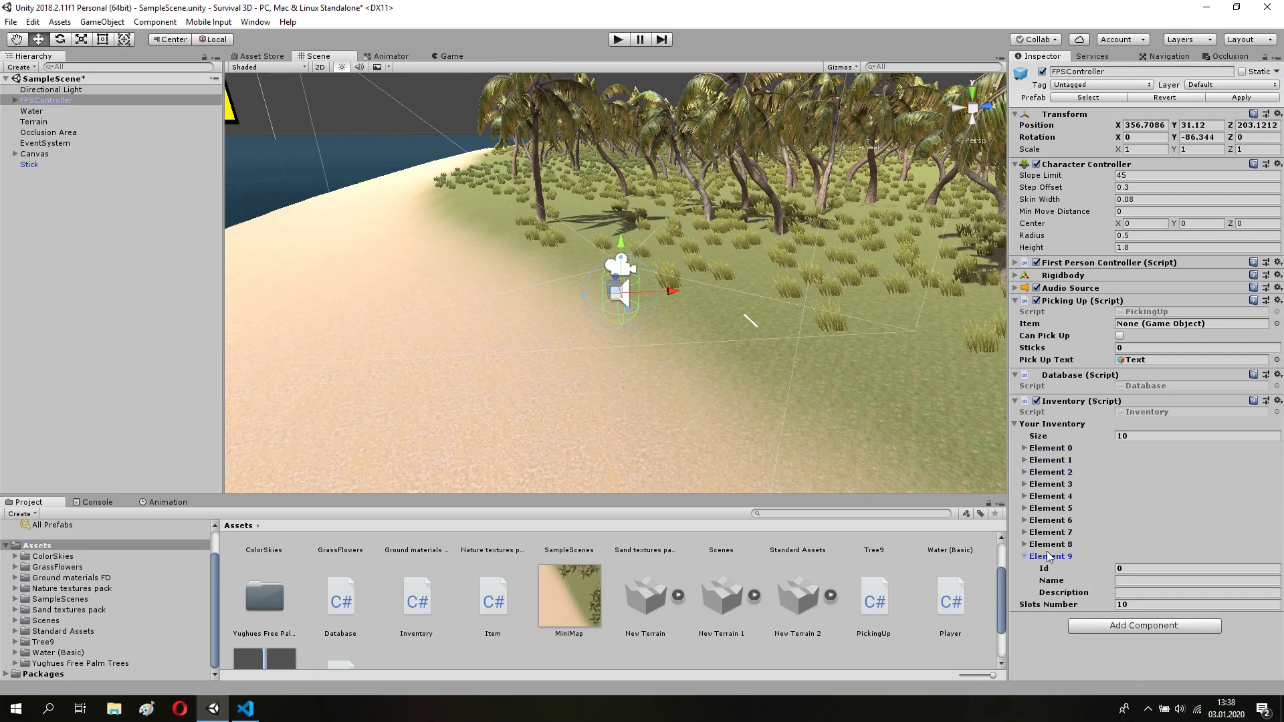
pyautogui.click(1041, 449)
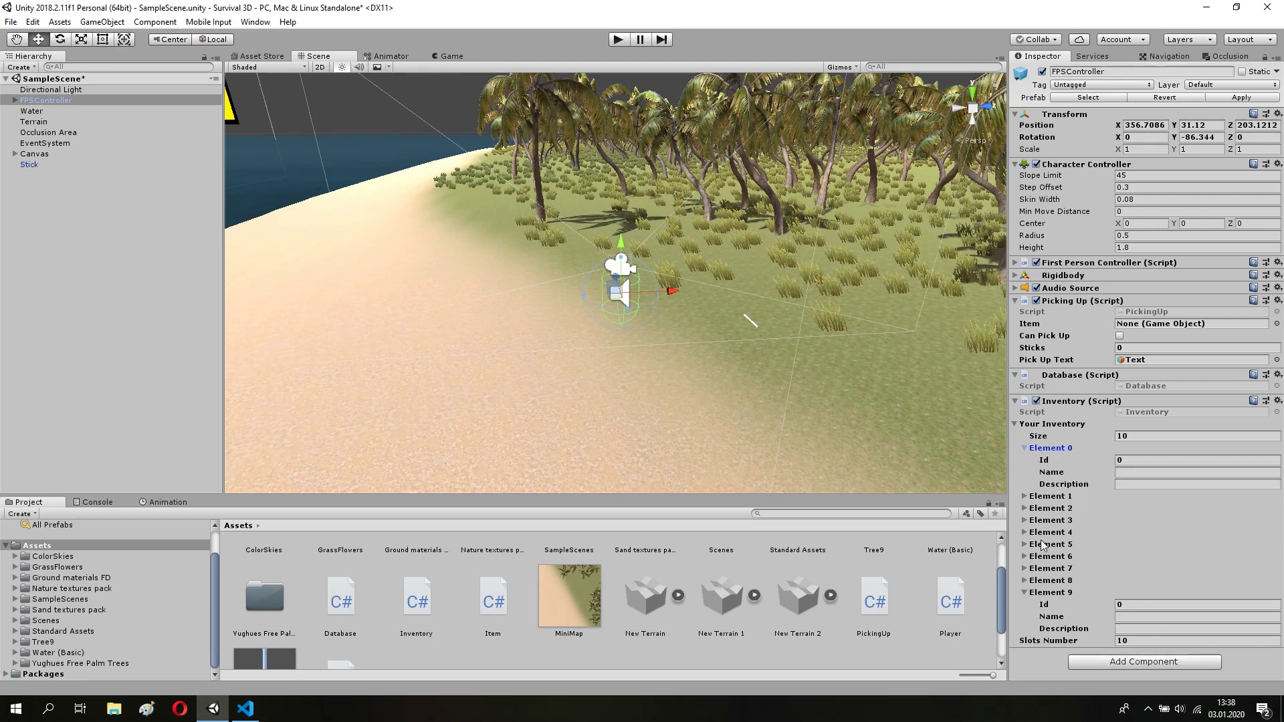
pyautogui.click(1024, 593)
# - Expand Elements 1–3 to see their empty Id, Name and Description fields
pyautogui.click(1025, 497)
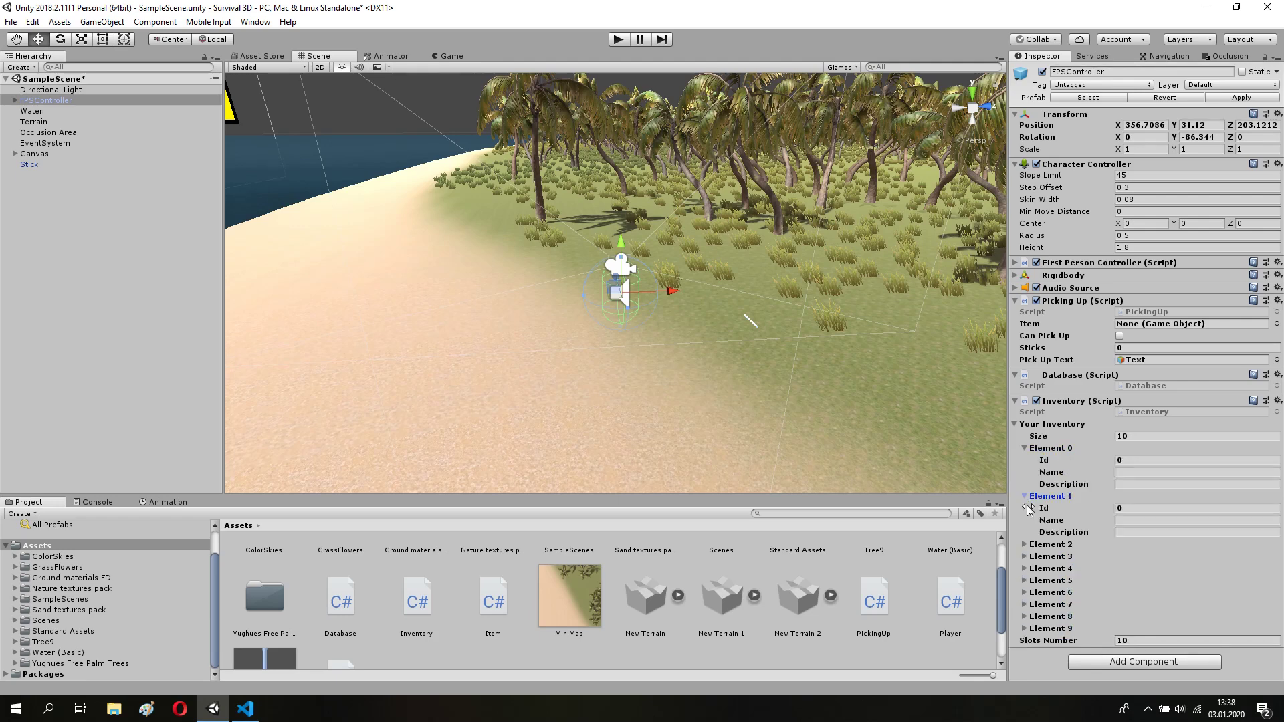
pyautogui.click(1024, 544)
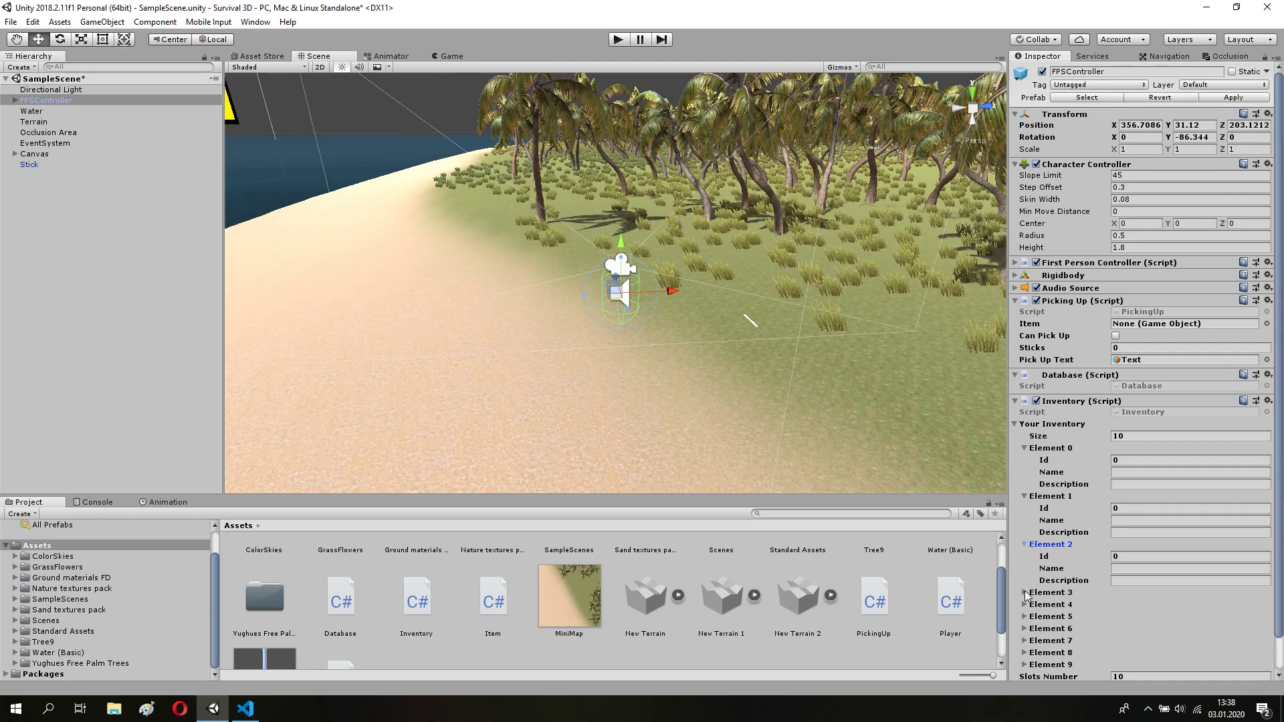
pyautogui.click(1025, 592)
pyautogui.scroll(-1, 1098, 451)
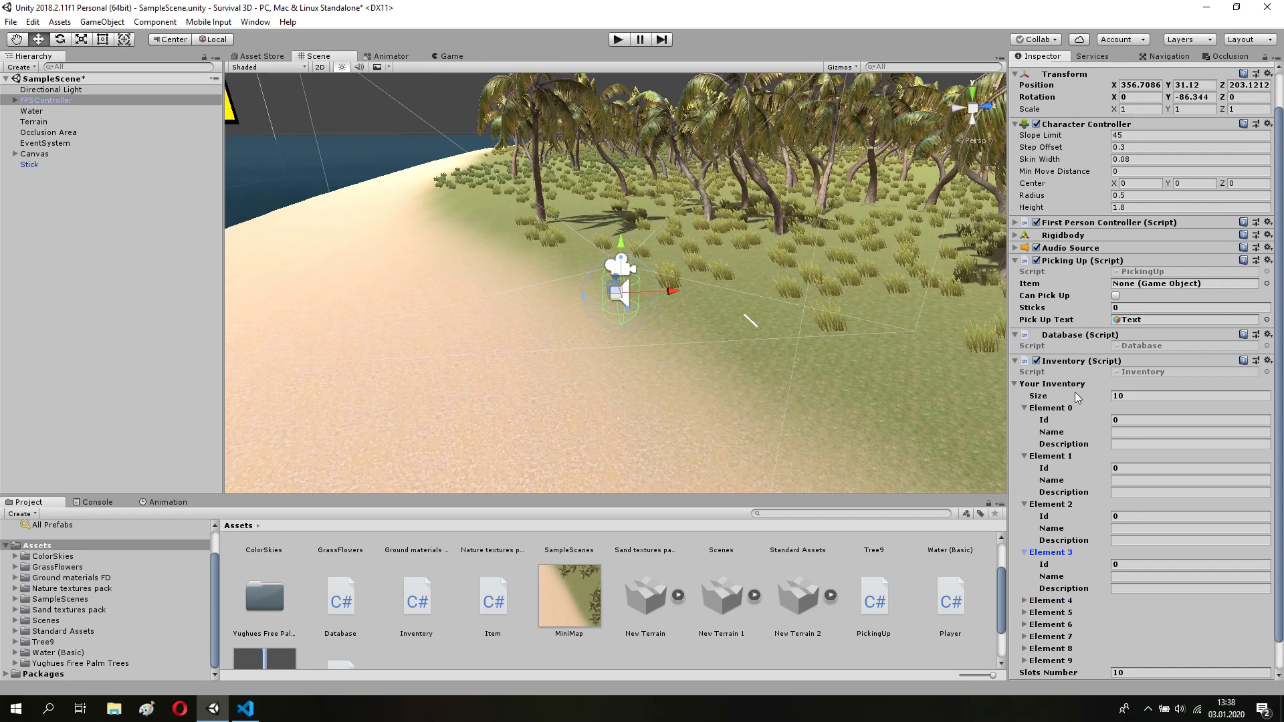
pyautogui.click(259, 713)
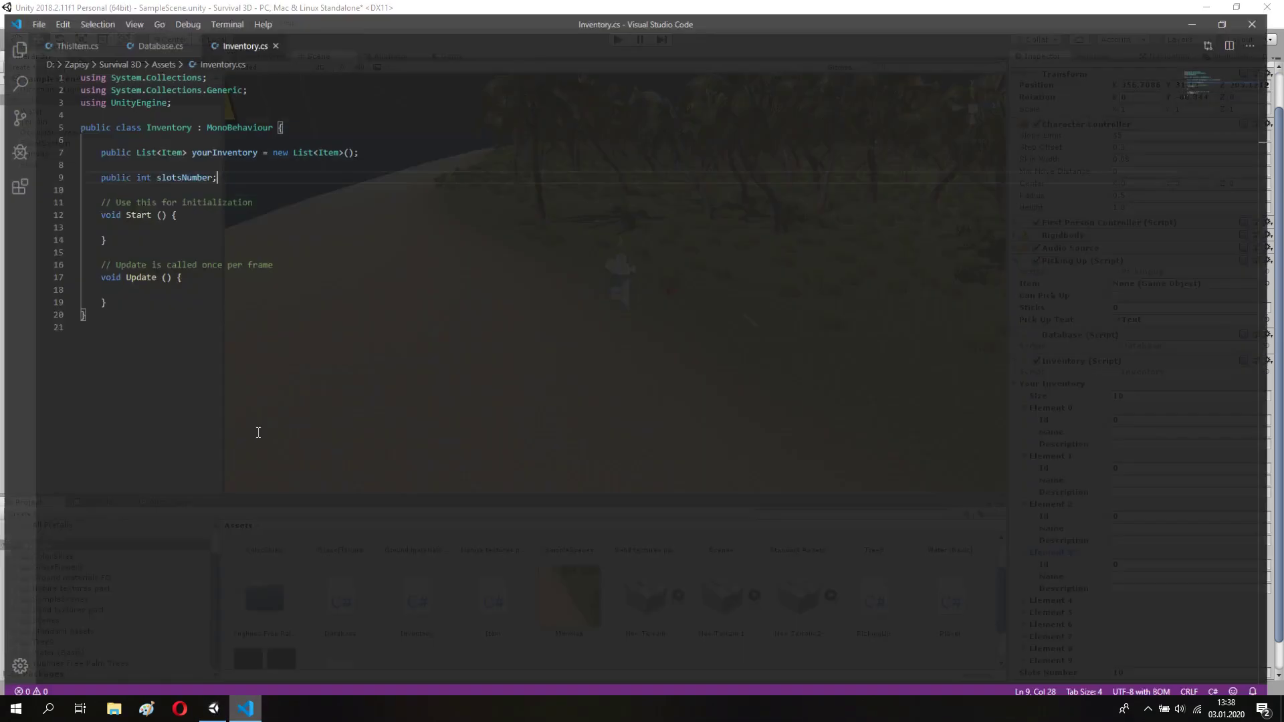
# - Add a //TEST comment and an unfinished yourInventory[3] line inside Start()
pyautogui.click(192, 205)
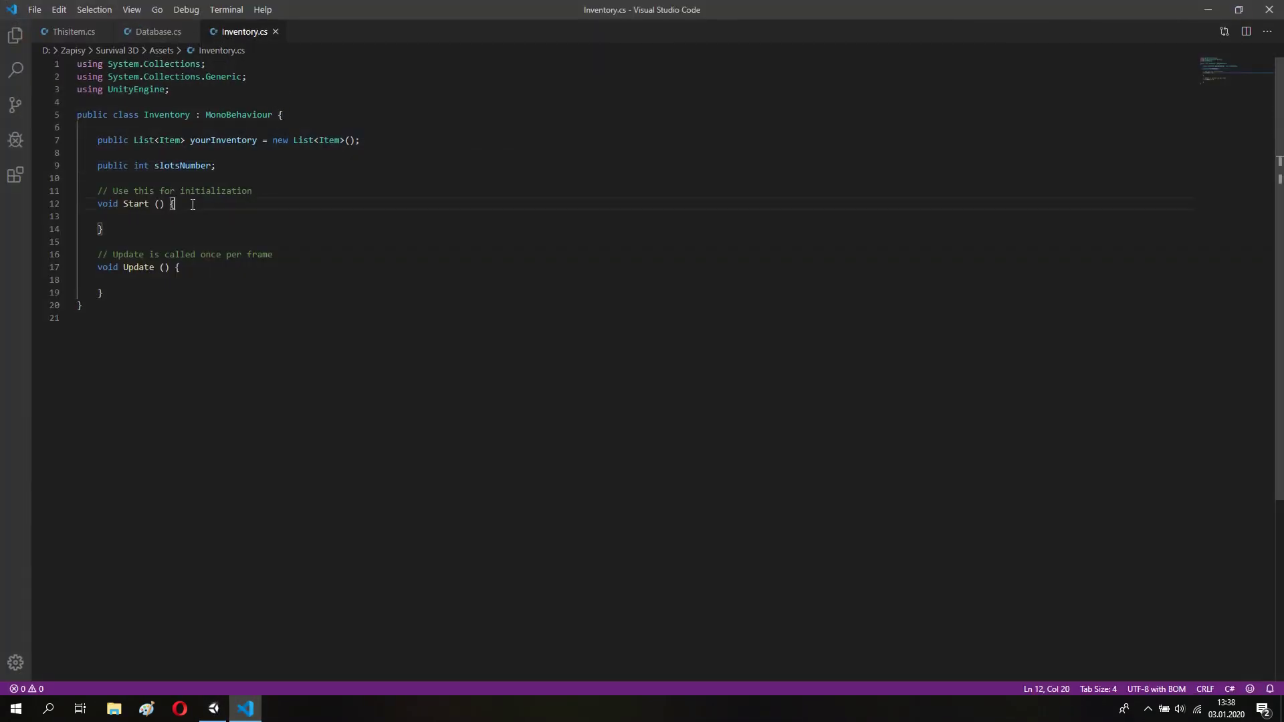
pyautogui.press('Return')
pyautogui.write('//TEST')
pyautogui.press('Return')
pyautogui.write('your')
pyautogui.press('Tab')
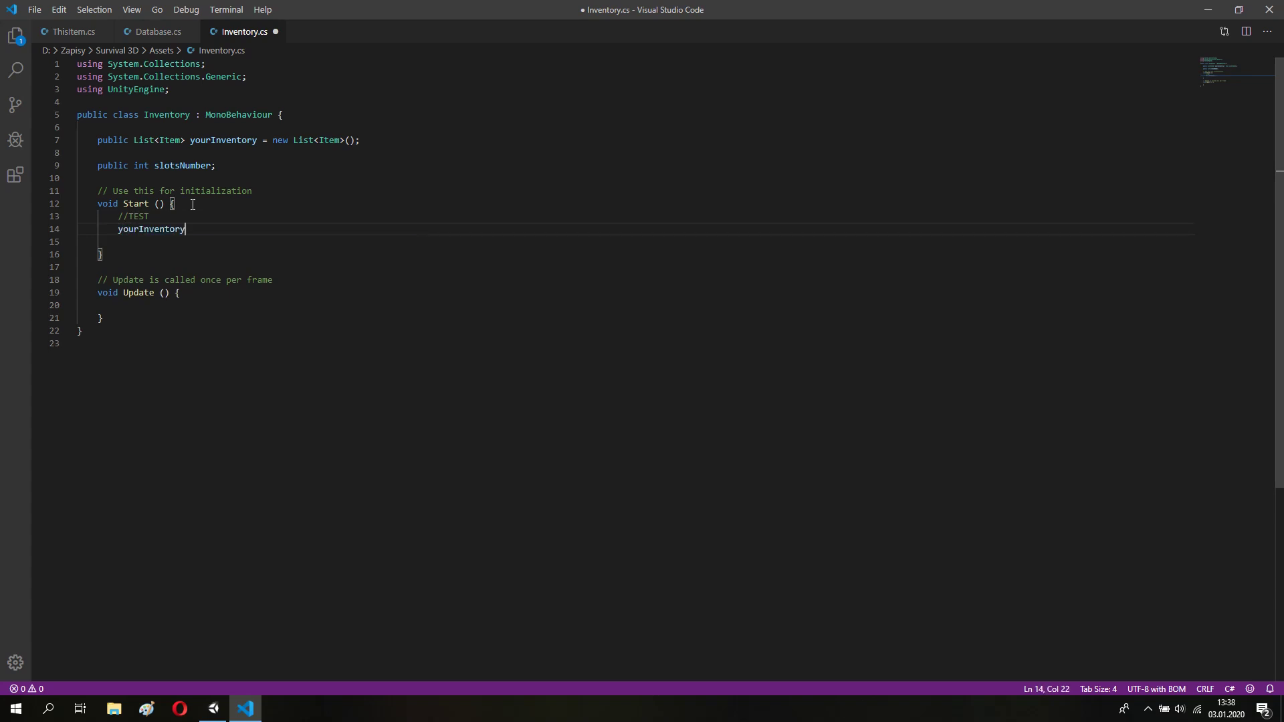
pyautogui.write('[0')
pyautogui.click(213, 708)
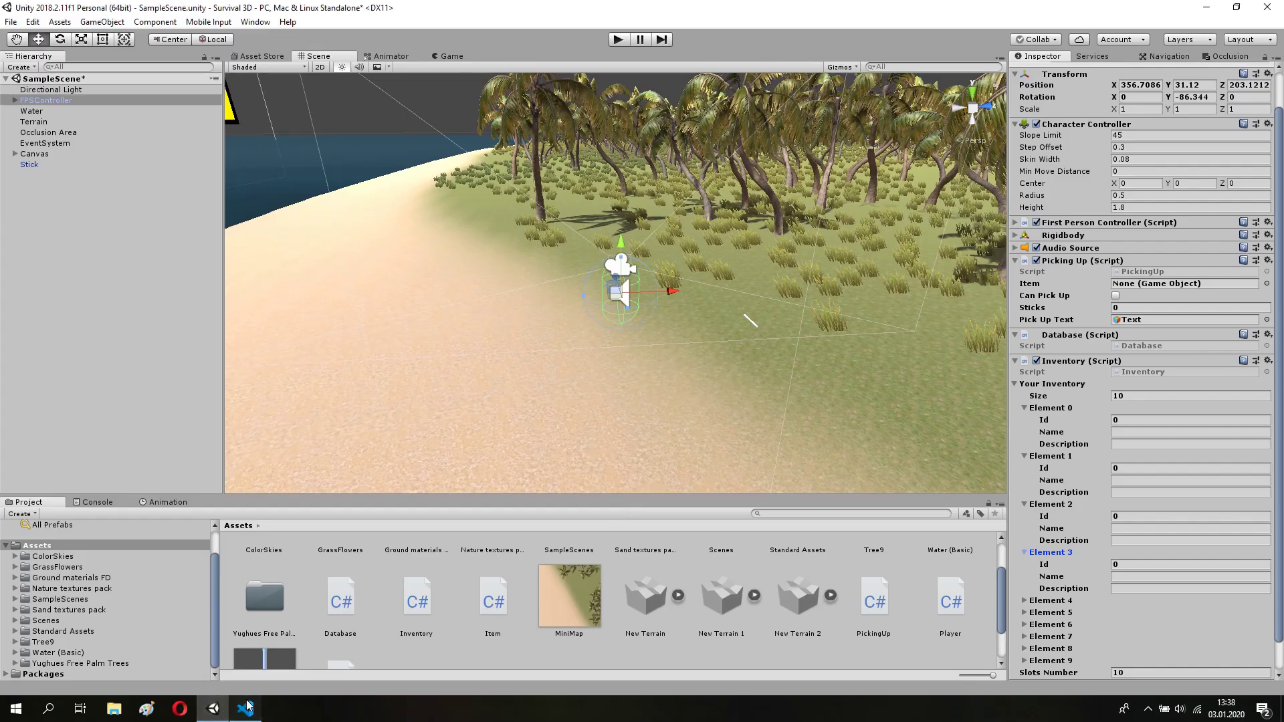
pyautogui.click(245, 708)
pyautogui.doubleClick(191, 229)
pyautogui.write('3')
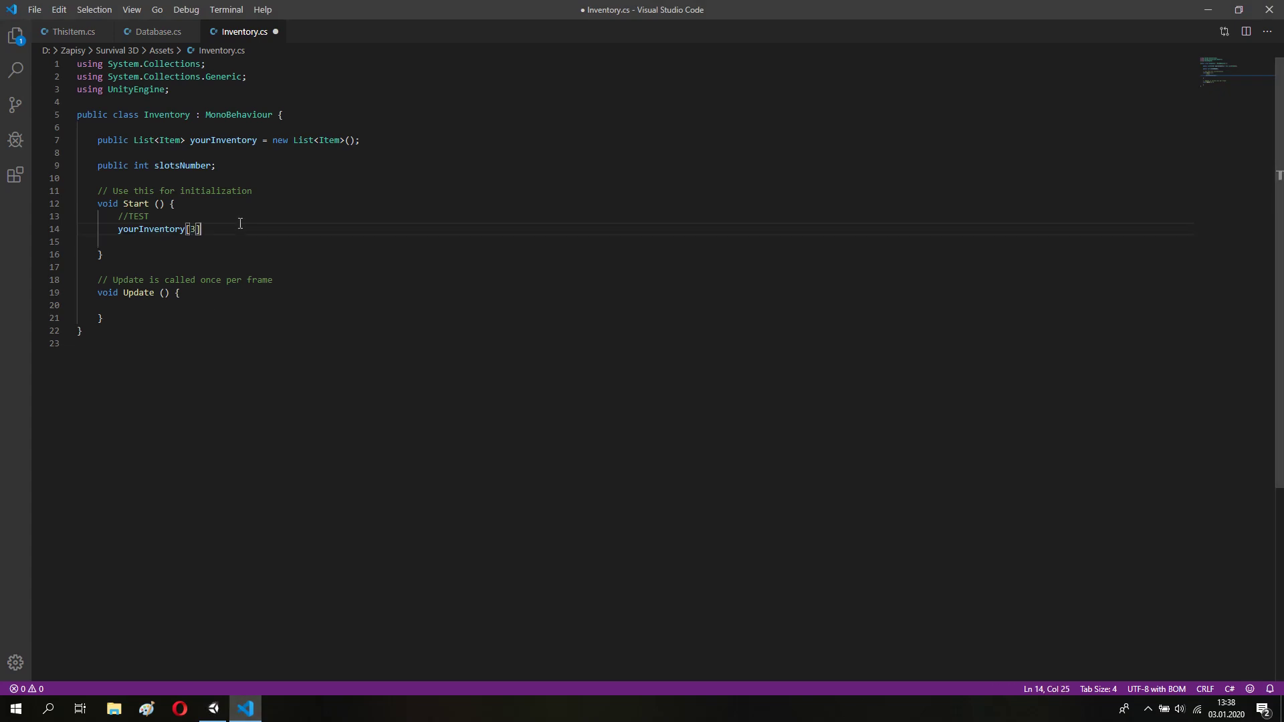
# - In Unity's Inspector, collapse Elements 0–2 and expand Element 3
pyautogui.click(214, 709)
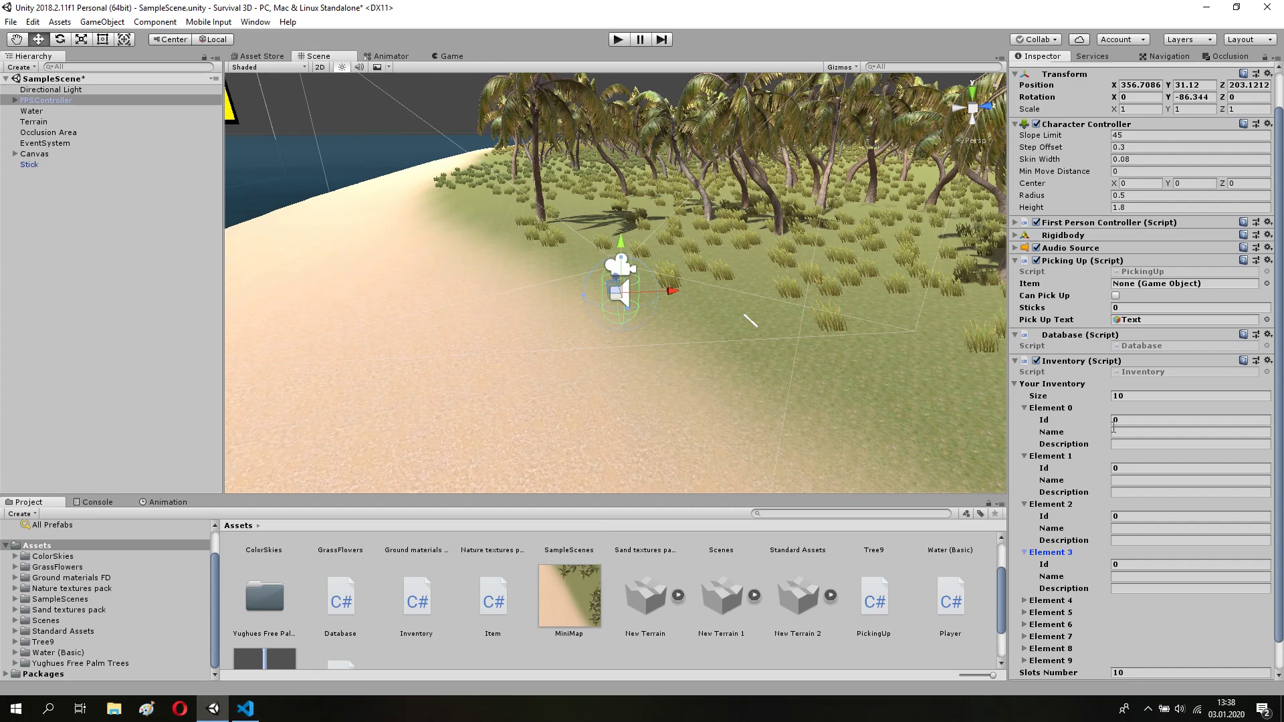
pyautogui.click(1024, 472)
pyautogui.click(1026, 461)
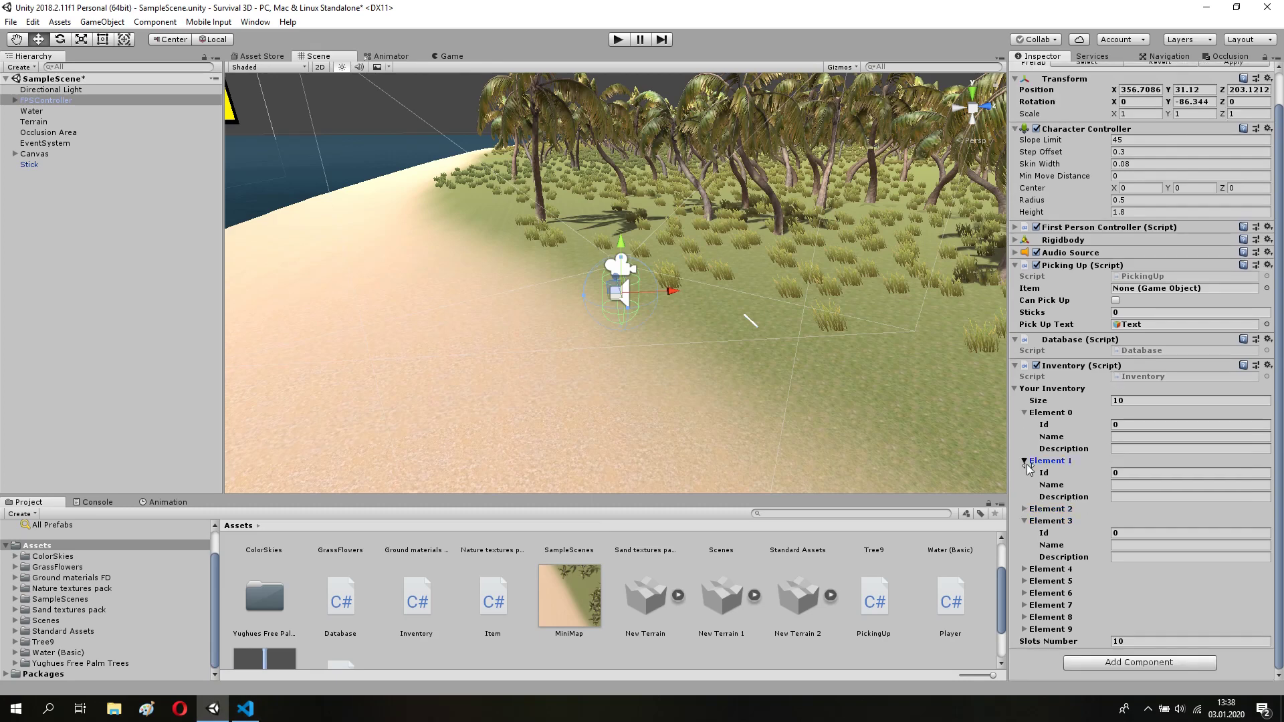
pyautogui.click(1025, 449)
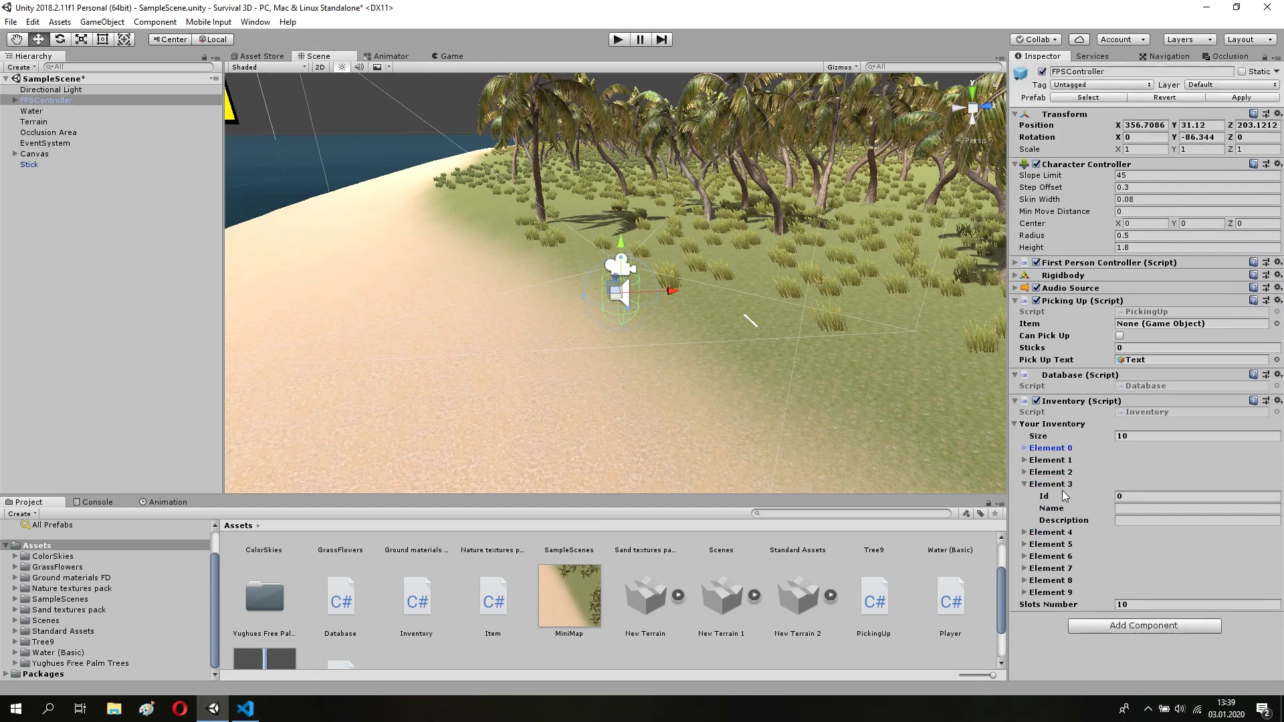
pyautogui.click(1051, 486)
pyautogui.click(1051, 487)
pyautogui.click(247, 707)
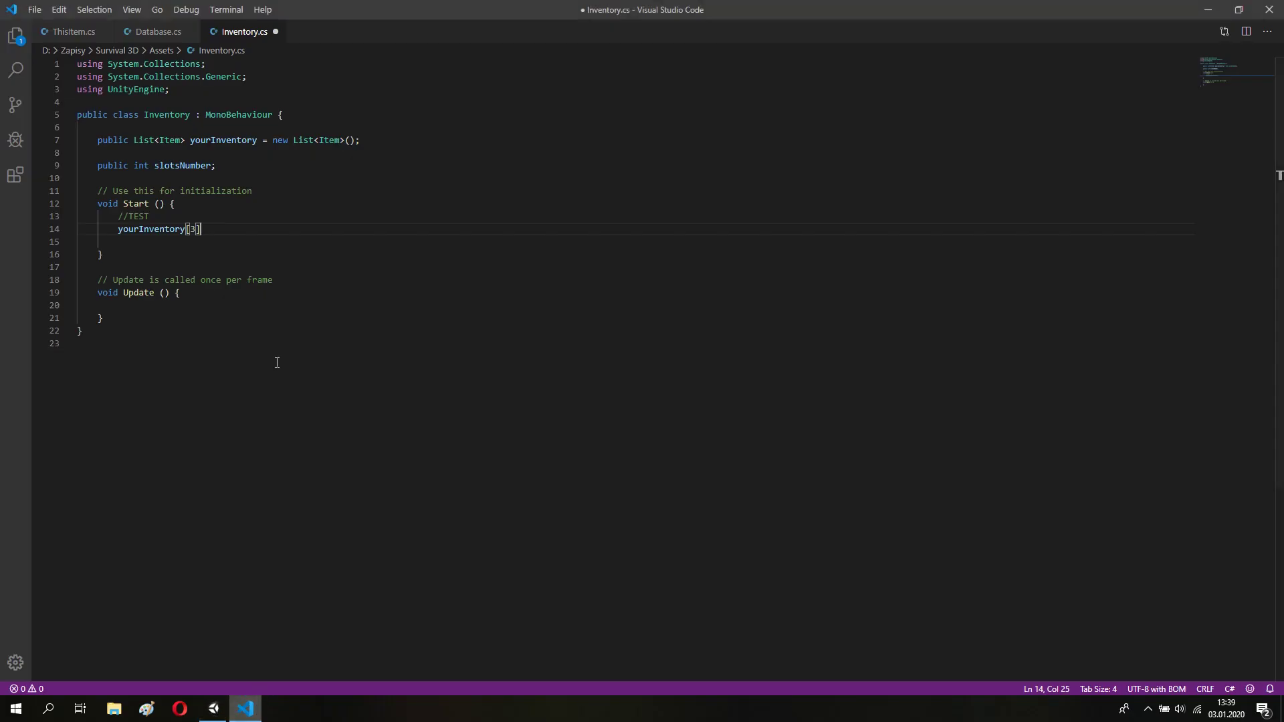
# - Assign Database.itemList to yourInventory[3], copying the itemList name from Database.cs
pyautogui.write('= Database.')
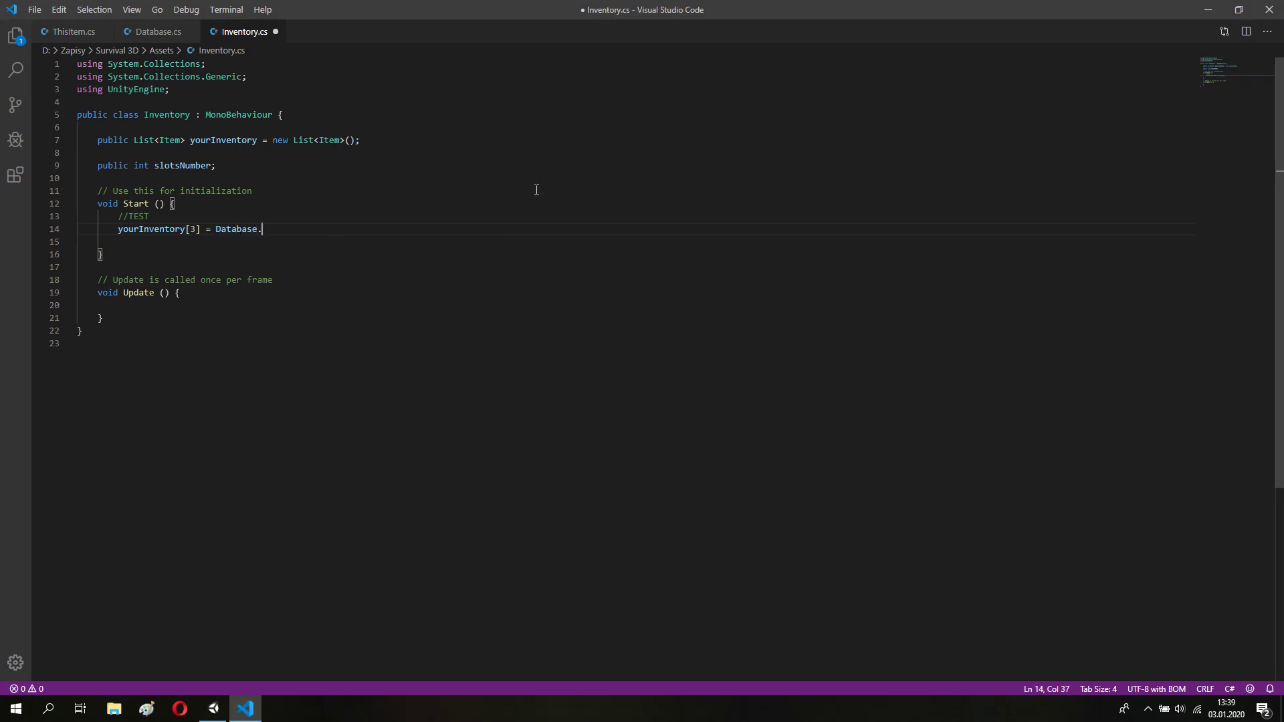
pyautogui.click(141, 32)
pyautogui.click(227, 140)
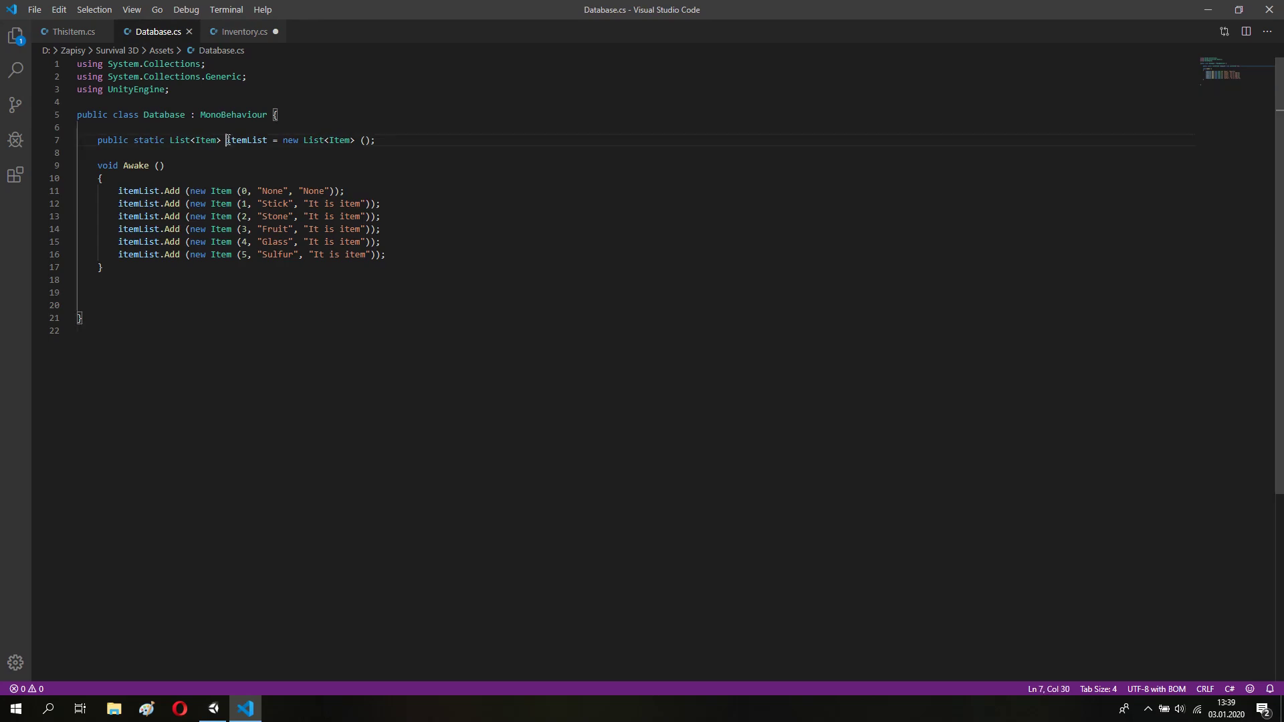
pyautogui.moveTo(227, 140); pyautogui.dragTo(269, 138)
pyautogui.hotkey('ctrl', 'c')
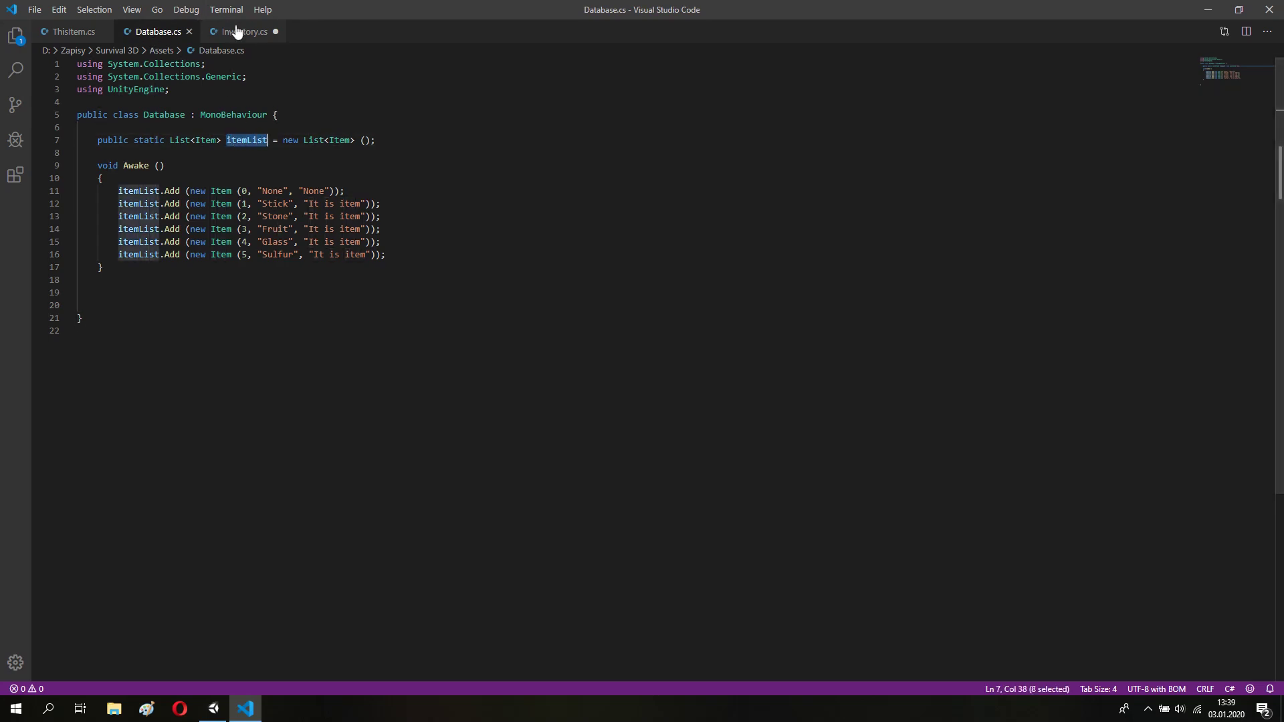
pyautogui.click(237, 31)
pyautogui.hotkey('ctrl', 'v')
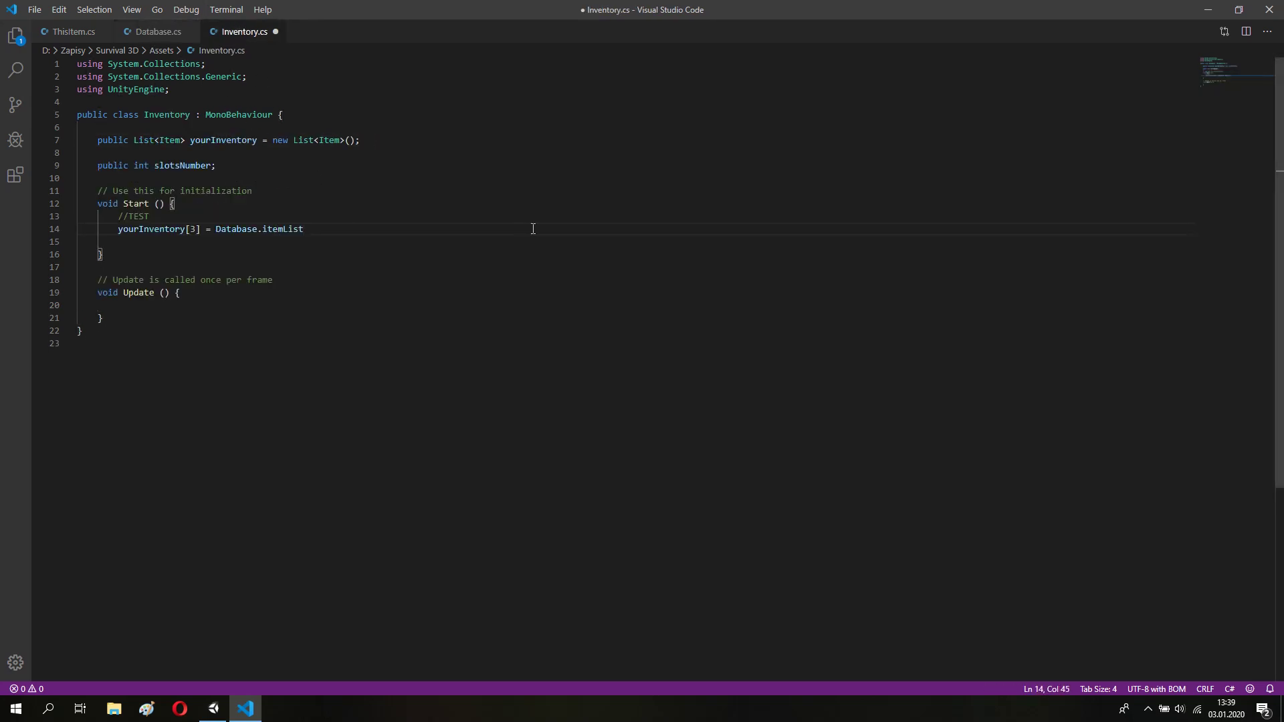
pyautogui.write('[')
# - Index itemList with Stone's id 2, end the line with ';' and save
pyautogui.click(155, 33)
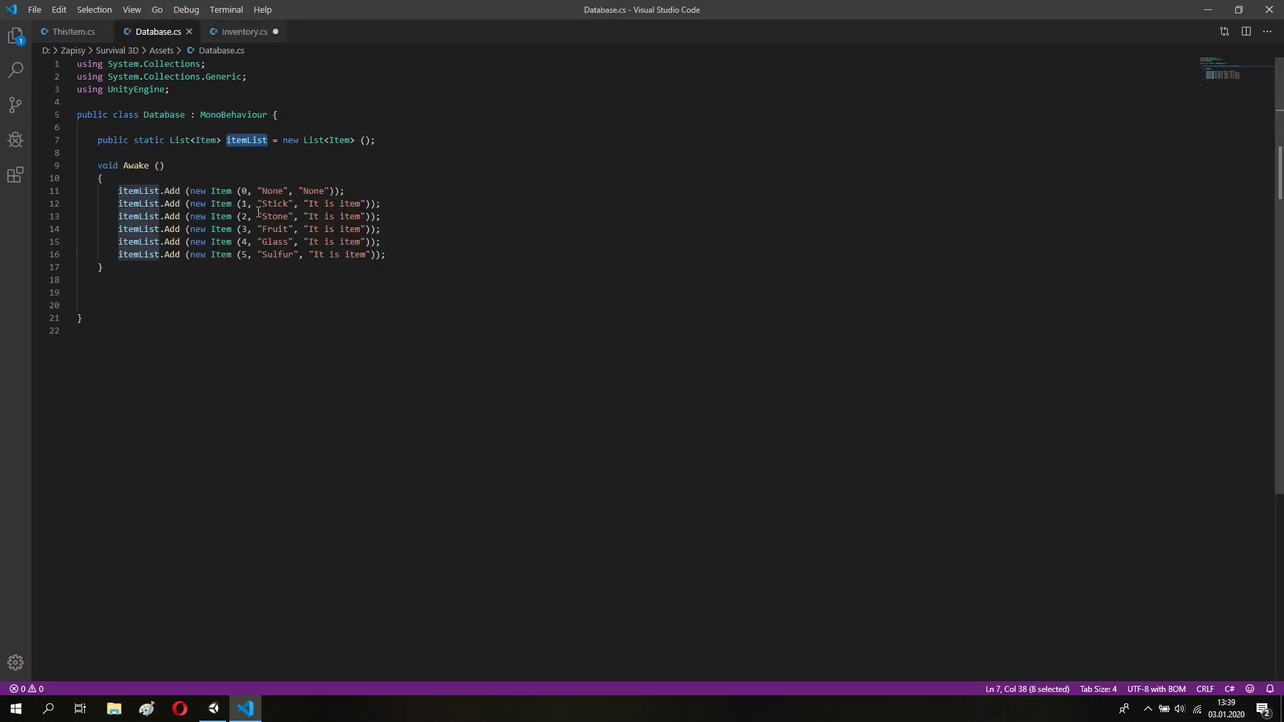
pyautogui.moveTo(258, 216); pyautogui.dragTo(294, 216)
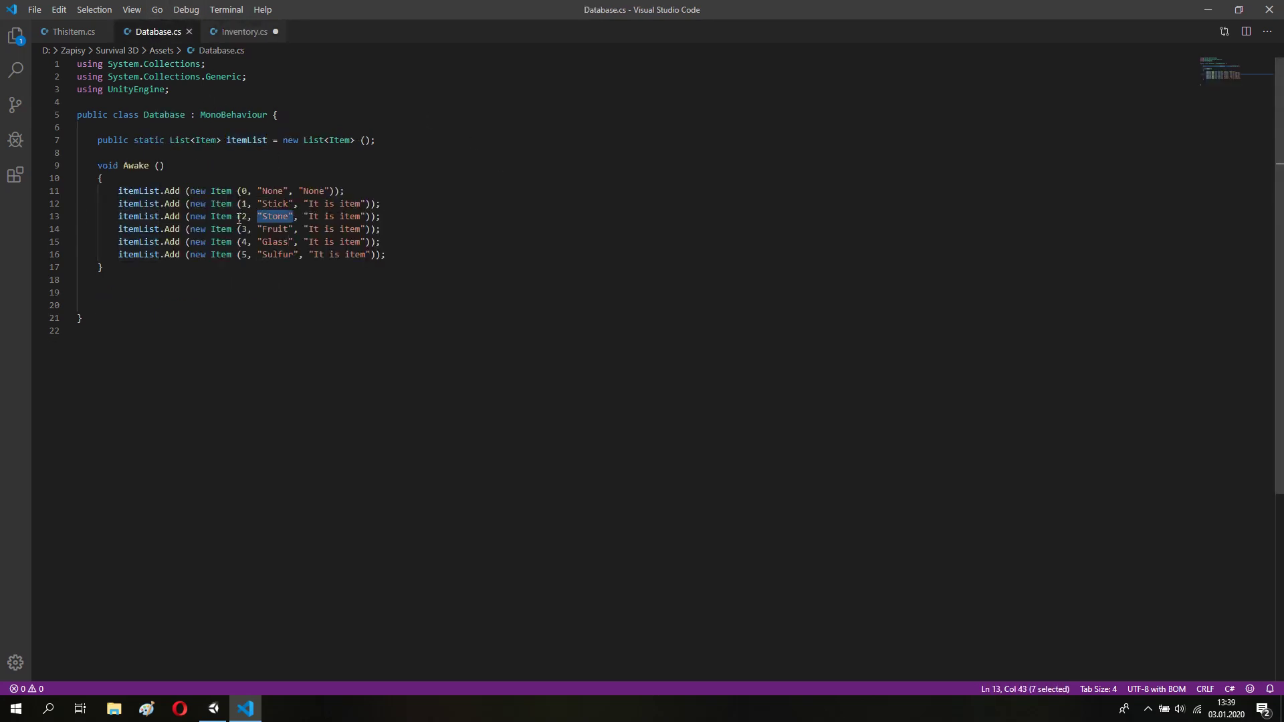
pyautogui.click(241, 31)
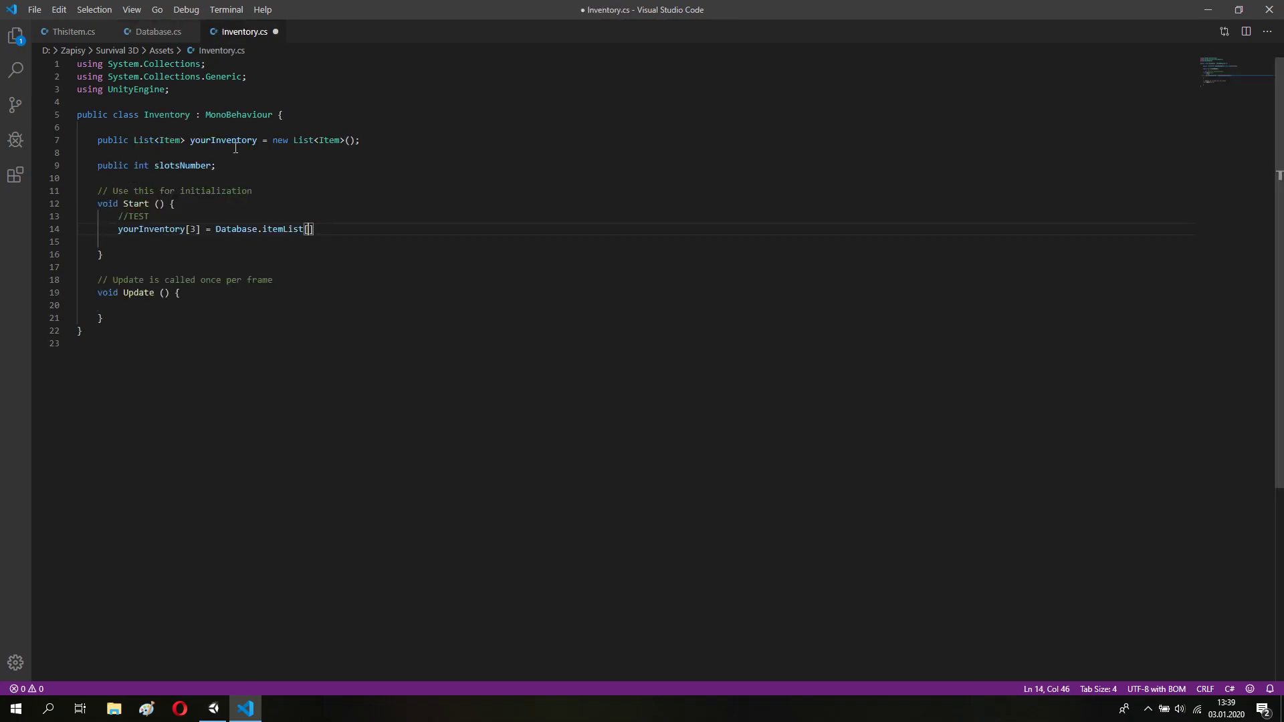
pyautogui.write('2')
pyautogui.hotkey('ctrl', 's')
pyautogui.write(';')
pyautogui.hotkey('ctrl', 's')
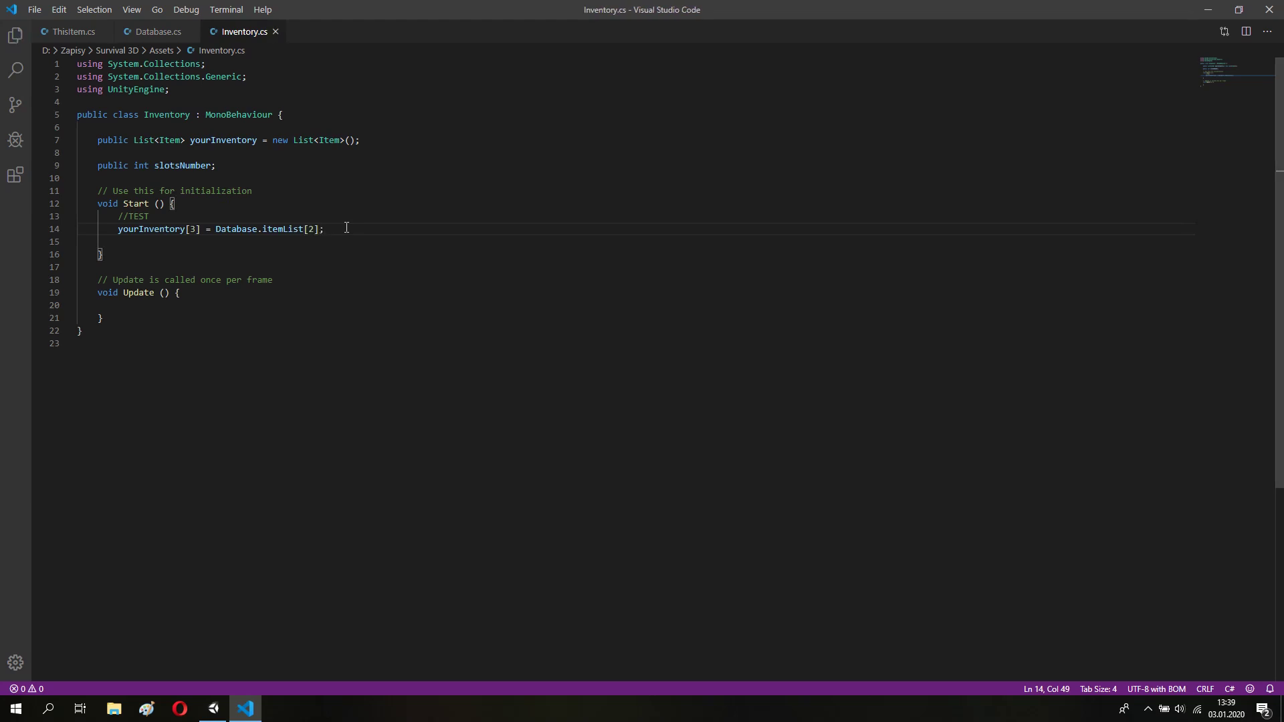
pyautogui.click(214, 708)
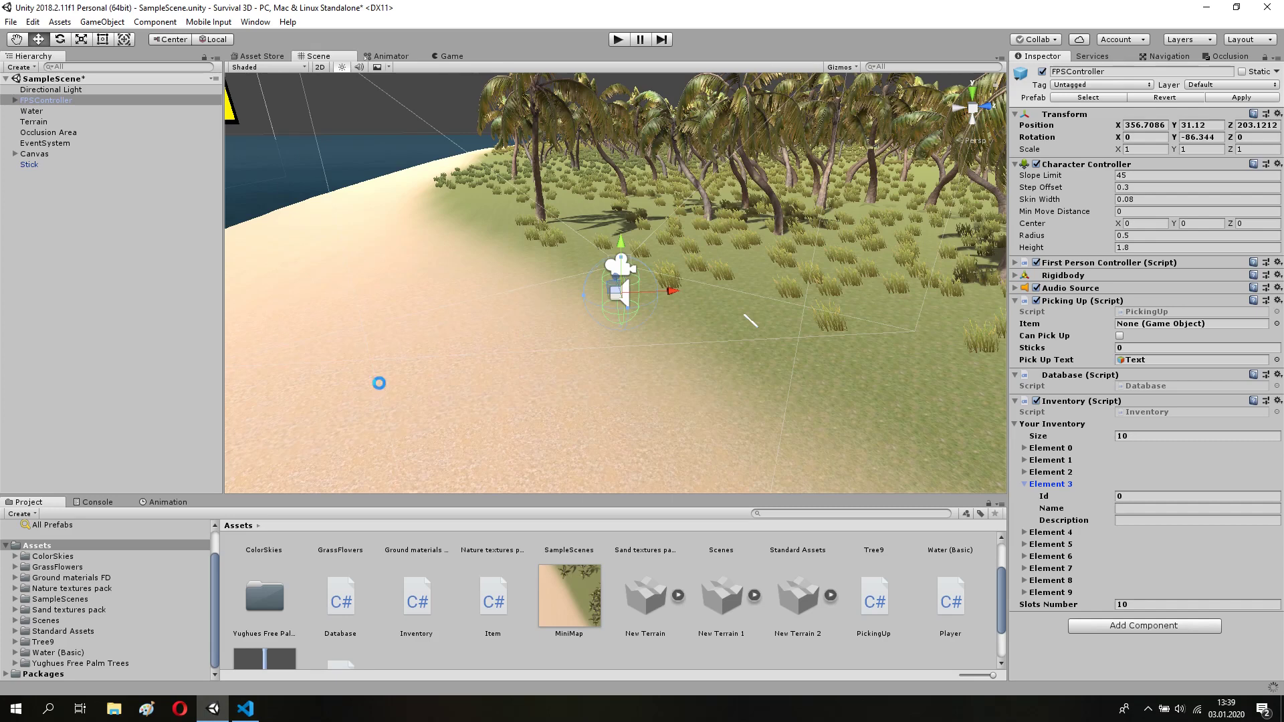
pyautogui.click(617, 42)
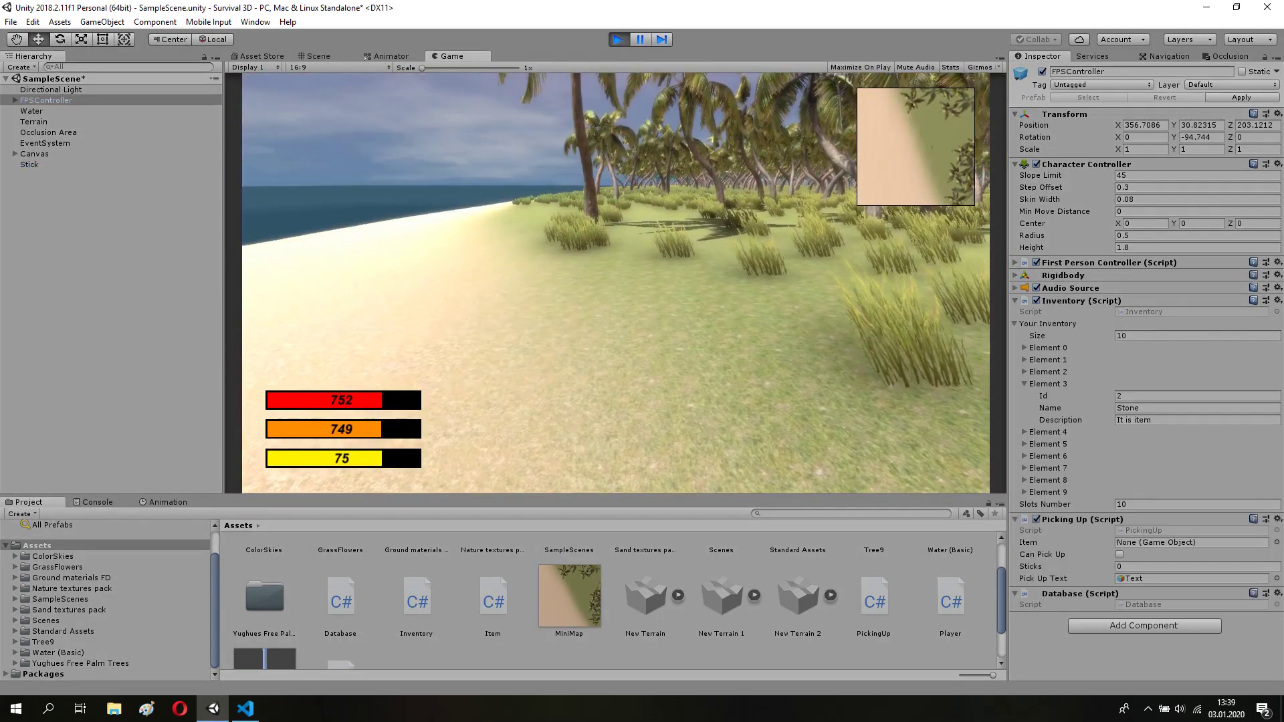
pyautogui.press('w')
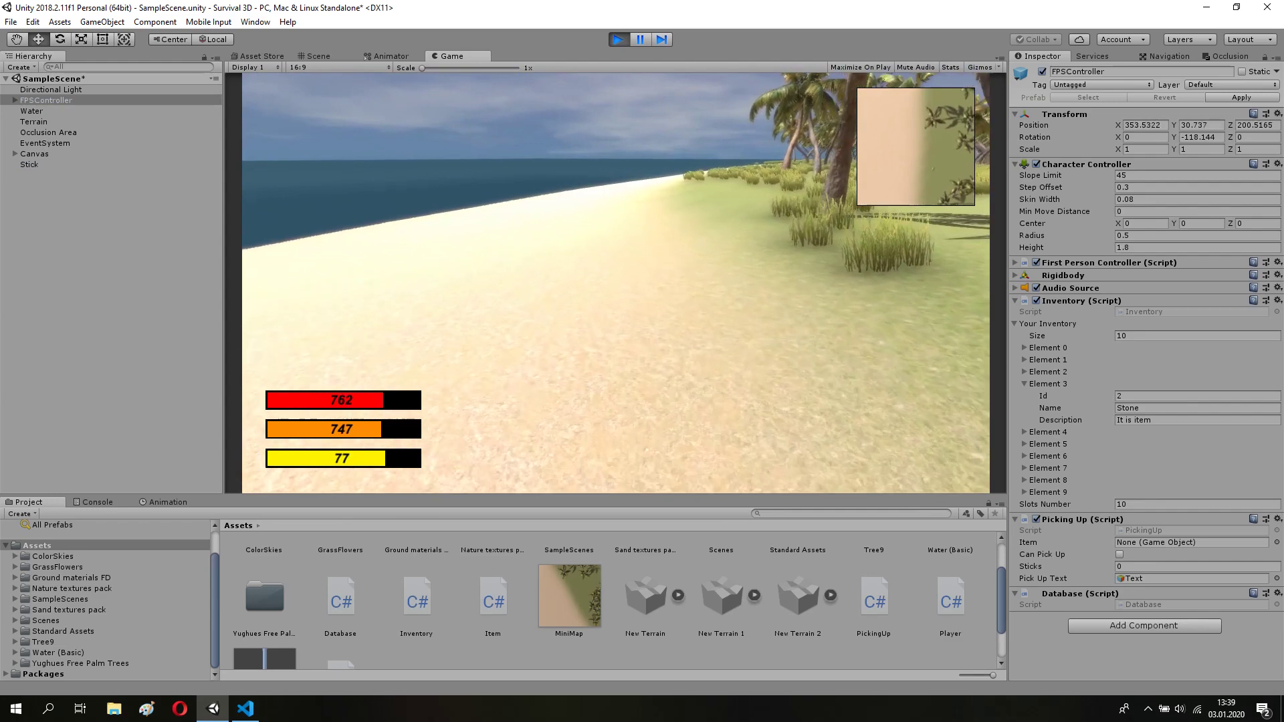
pyautogui.click(1025, 372)
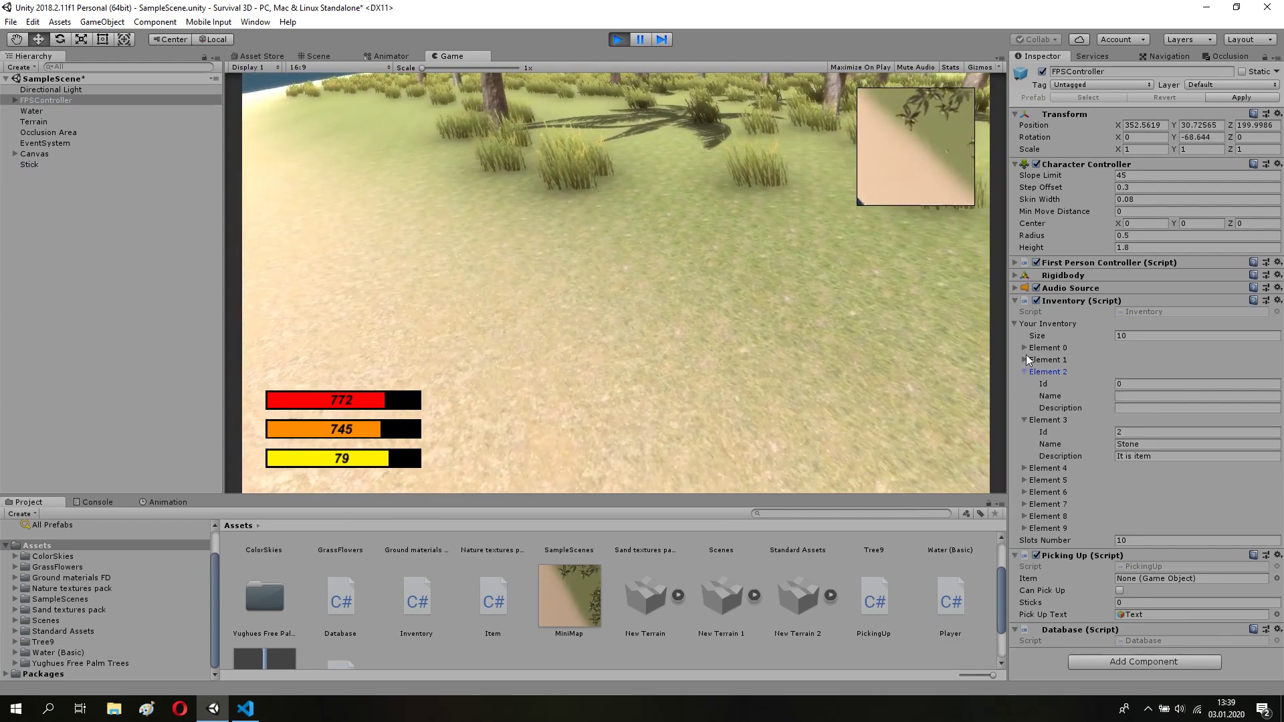
pyautogui.click(1026, 360)
pyautogui.click(1023, 456)
pyautogui.click(1044, 456)
pyautogui.click(1025, 504)
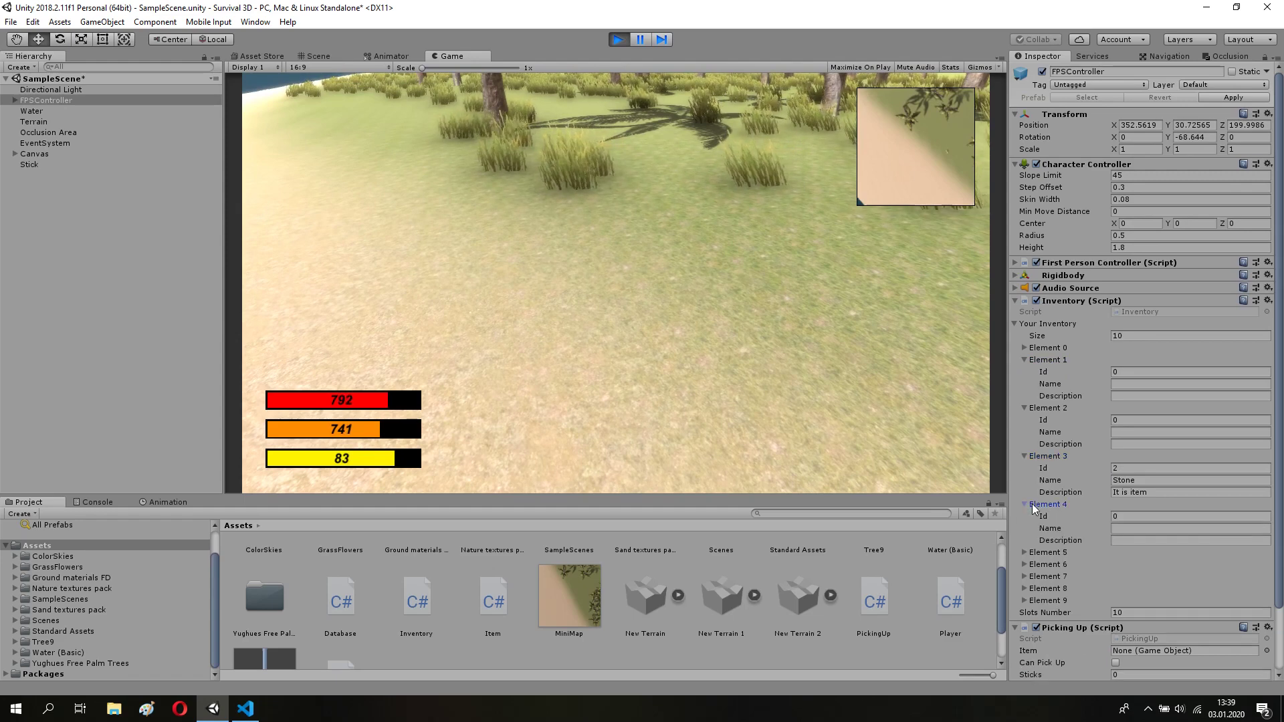
pyautogui.click(1132, 480)
pyautogui.click(1137, 491)
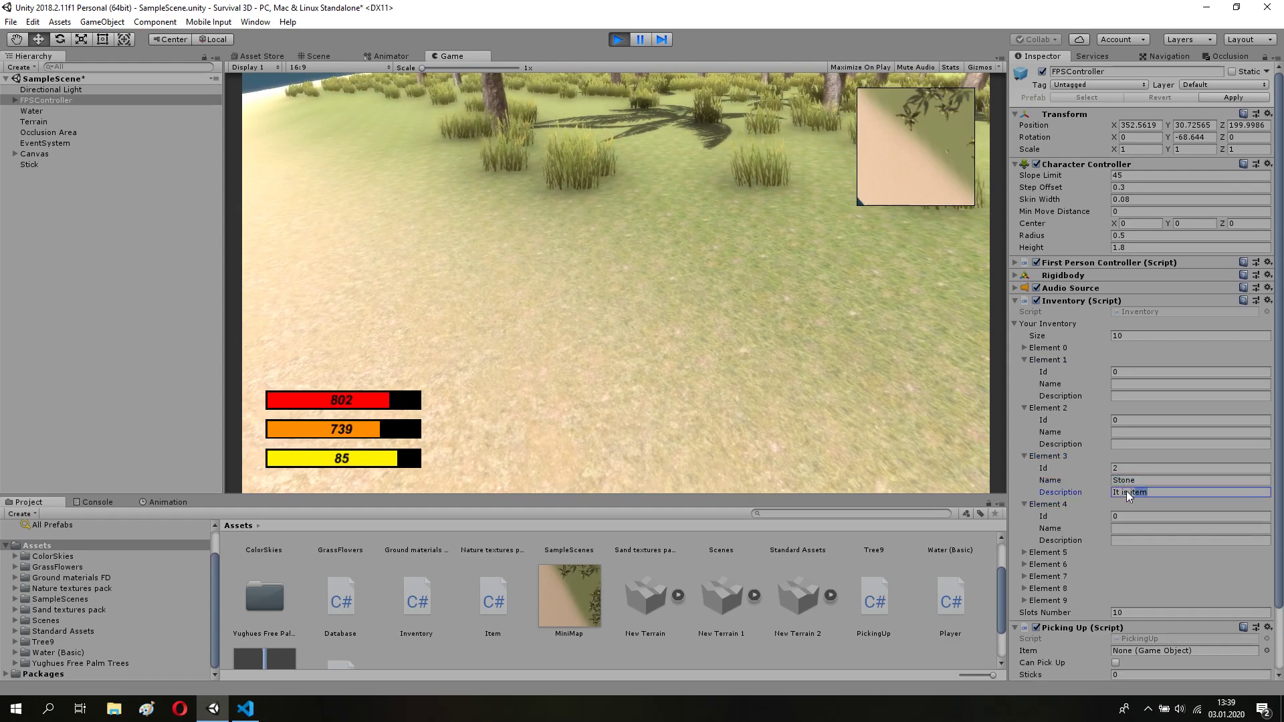
pyautogui.click(615, 281)
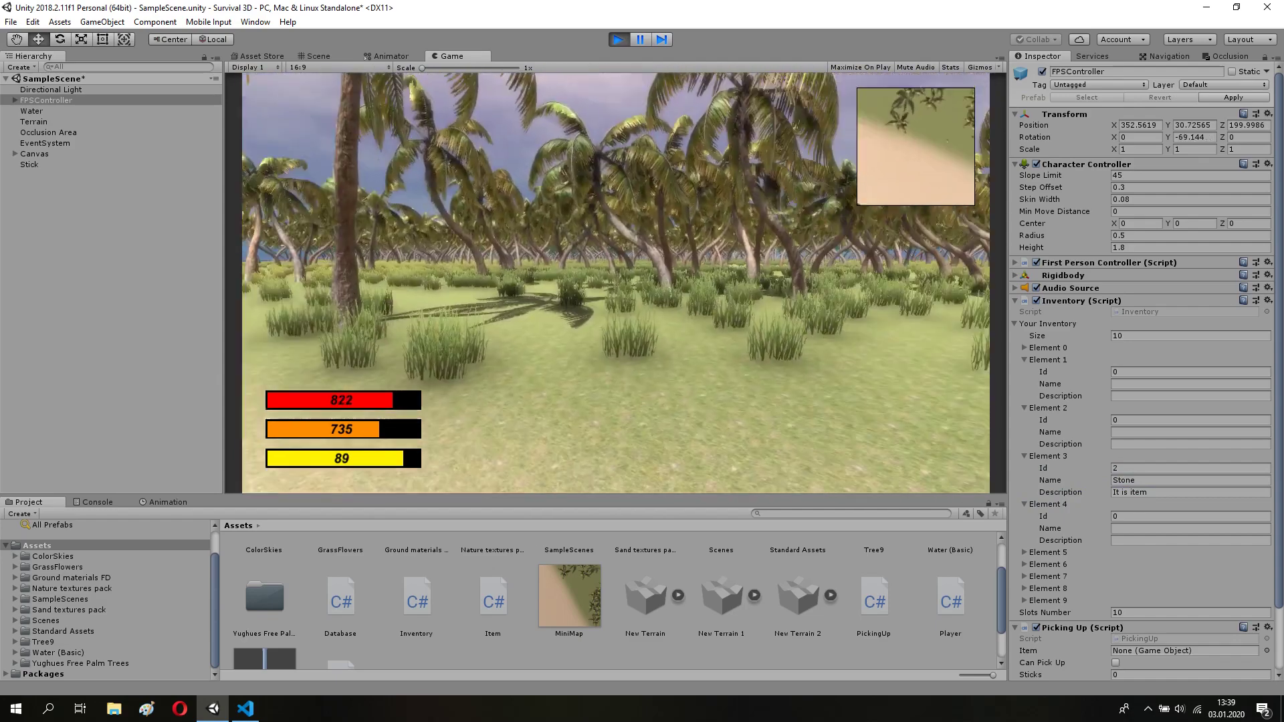
pyautogui.press('Escape')
pyautogui.click(620, 39)
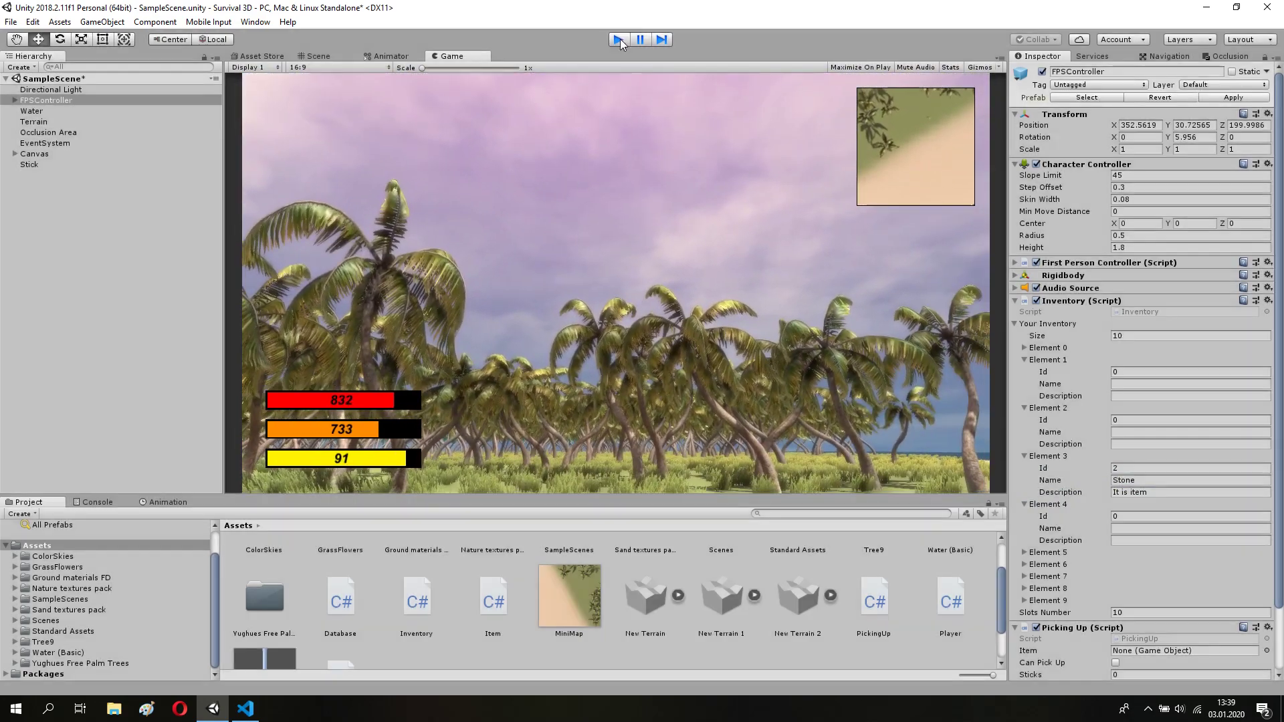
pyautogui.click(461, 352)
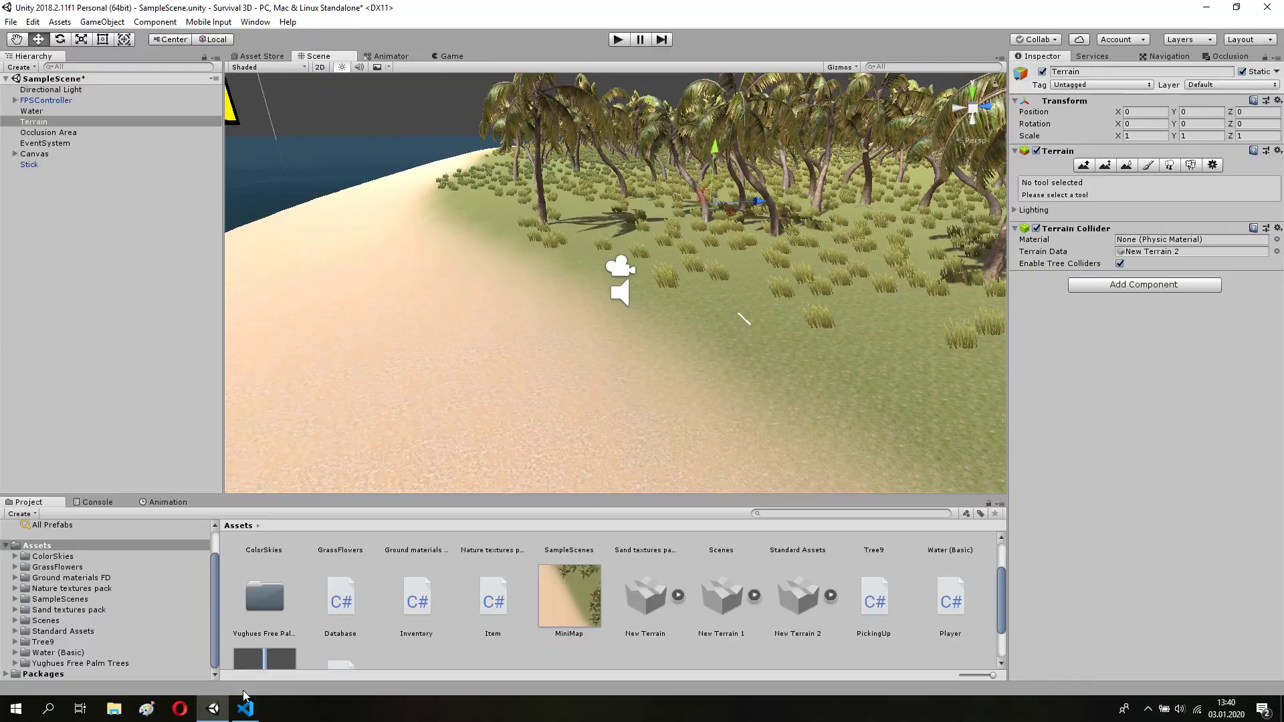
# - Review the ThisItem.cs, Database.cs and Inventory.cs scripts in Visual Studio Code
pyautogui.click(244, 713)
pyautogui.click(67, 34)
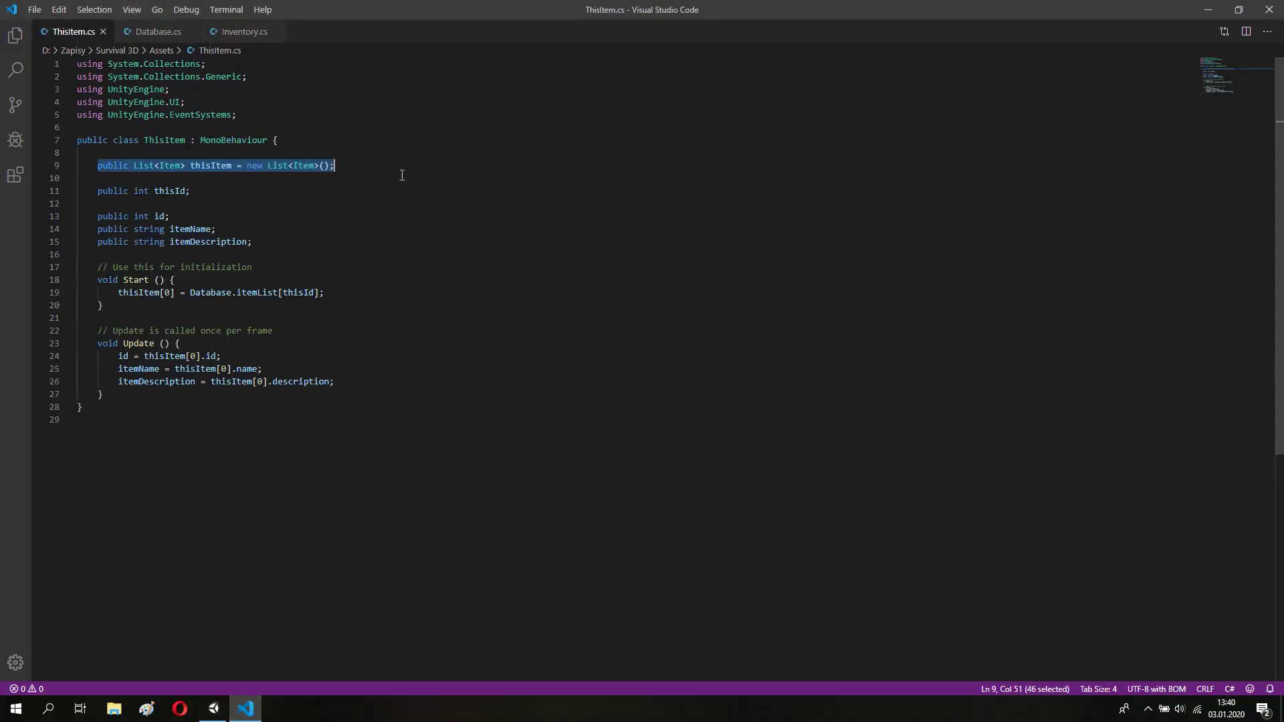
pyautogui.click(172, 37)
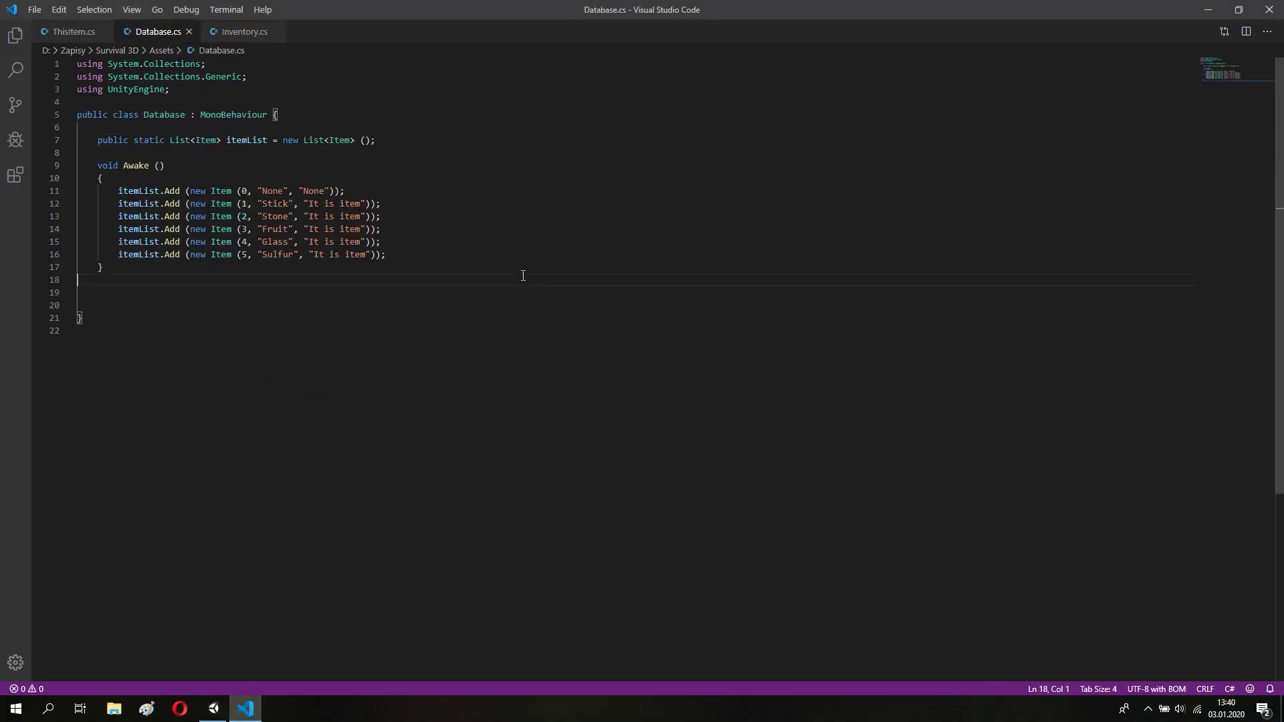
pyautogui.click(267, 35)
pyautogui.click(301, 402)
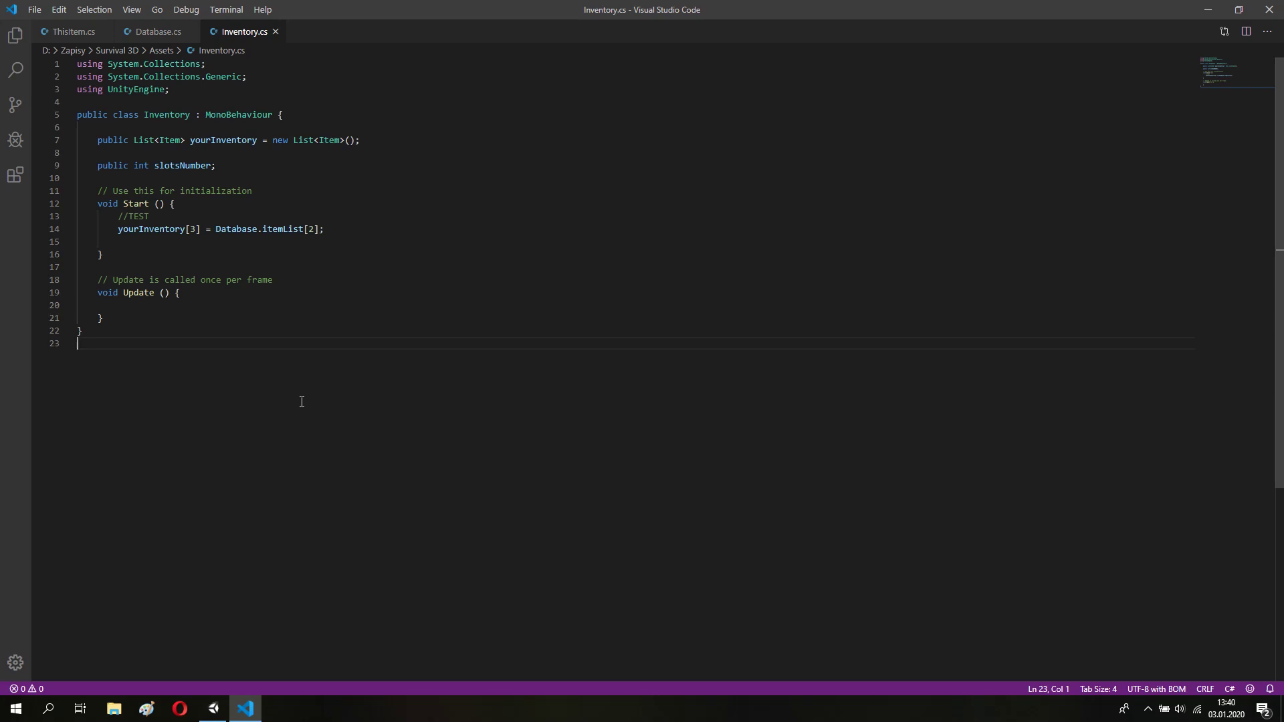
# - Select FPSController in Unity and scroll to its Inventory list, Size 10
pyautogui.click(214, 709)
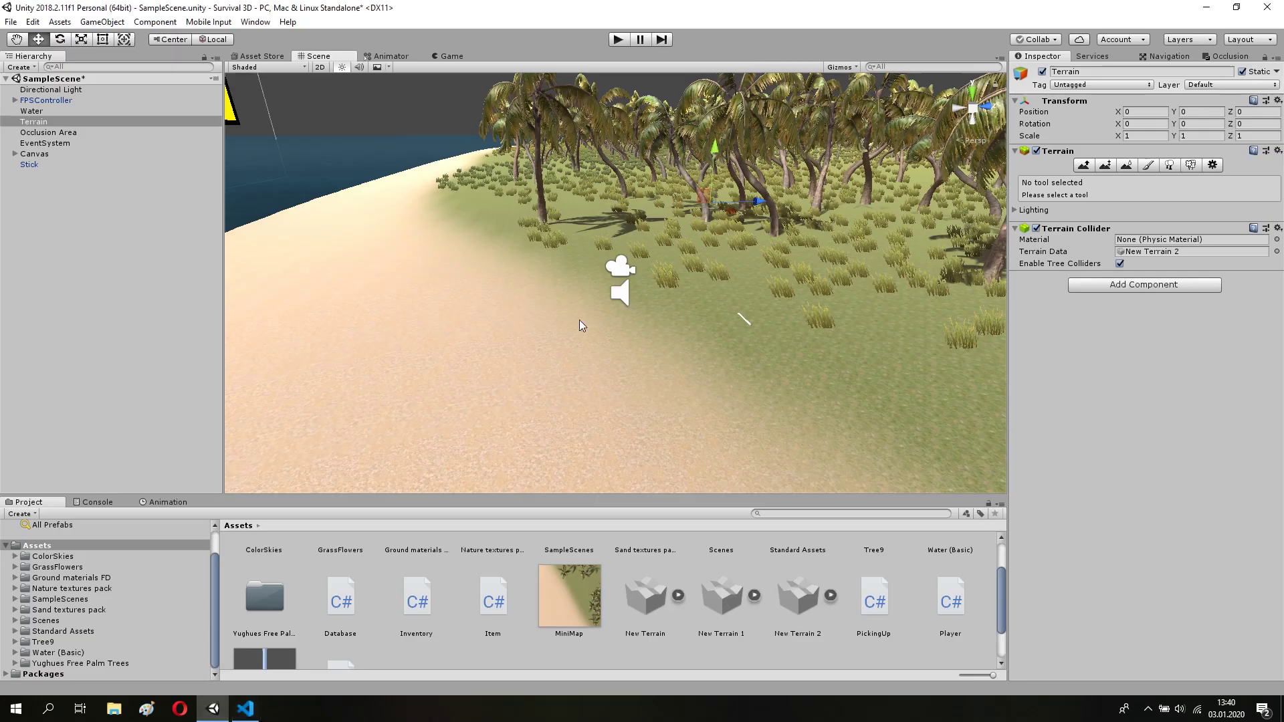
pyautogui.click(27, 101)
pyautogui.scroll(-2, 1182, 554)
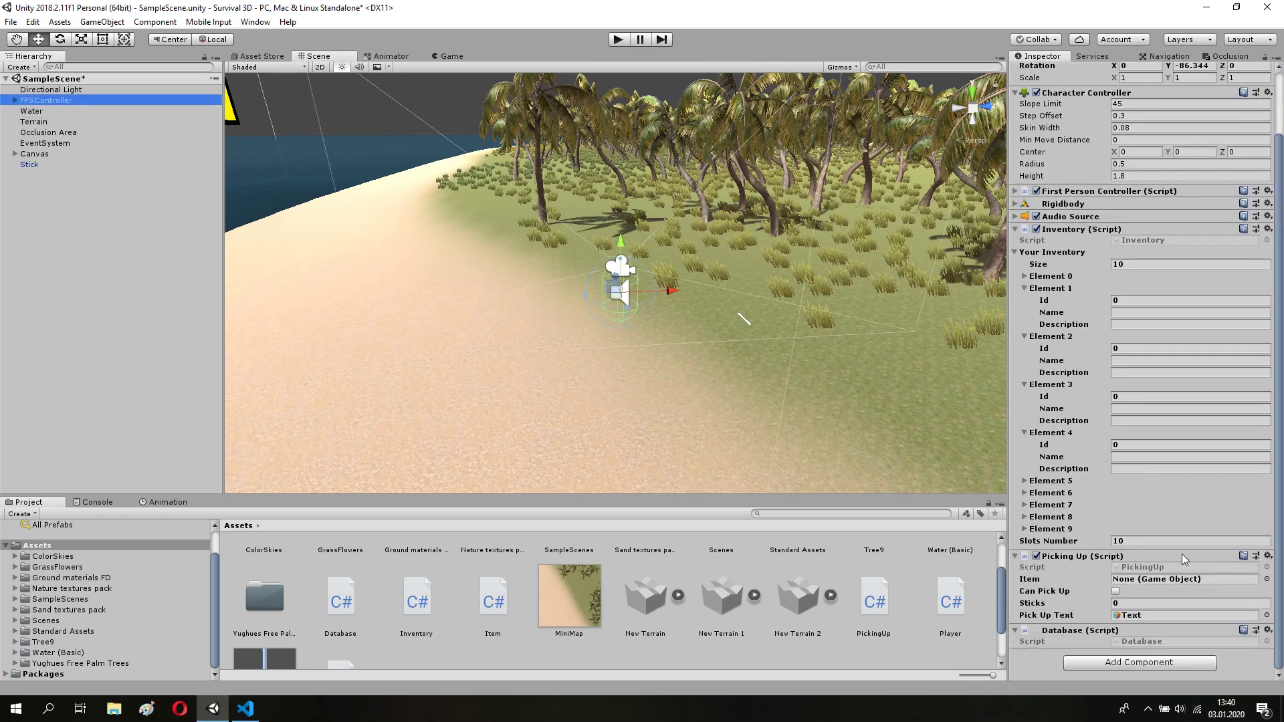
pyautogui.click(1135, 542)
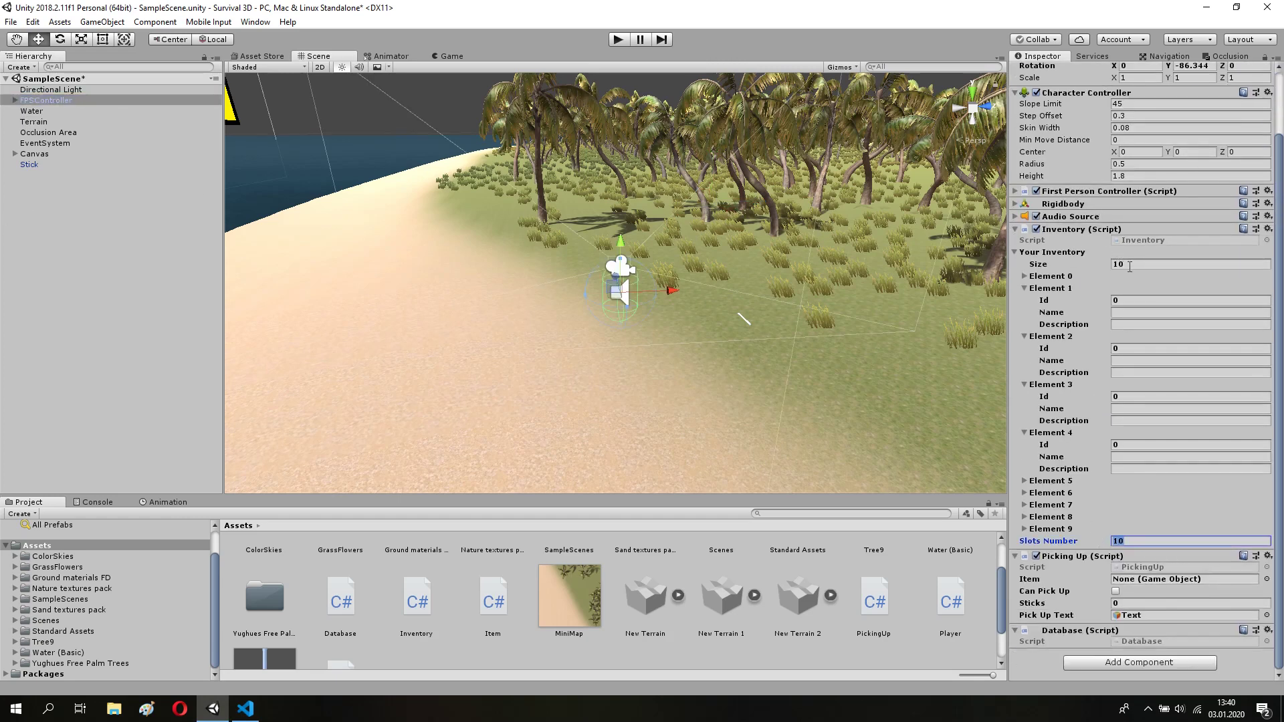